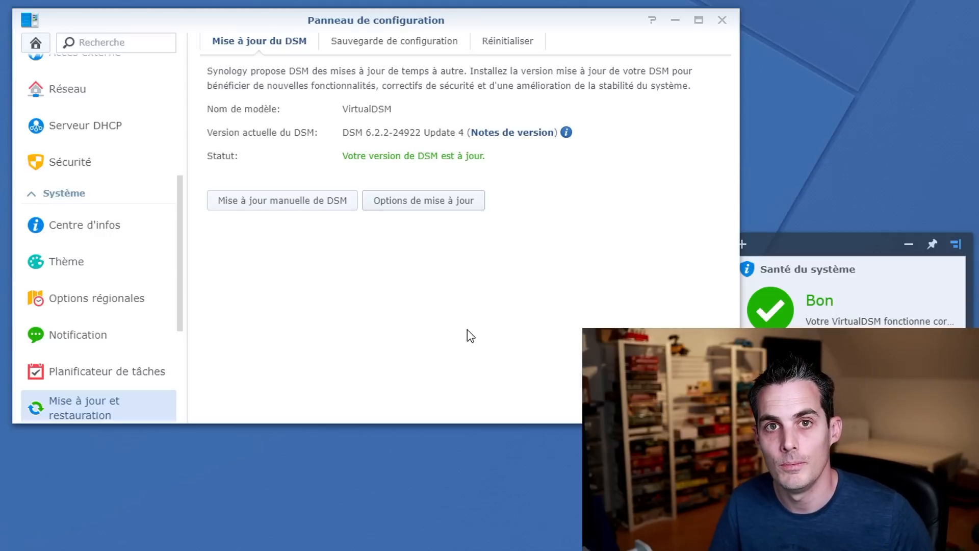
Scroll the DSM update page to confirm DSM 6.2.2-24922 Update 4 is up to date.
scroll(102, 306, "down", 3)
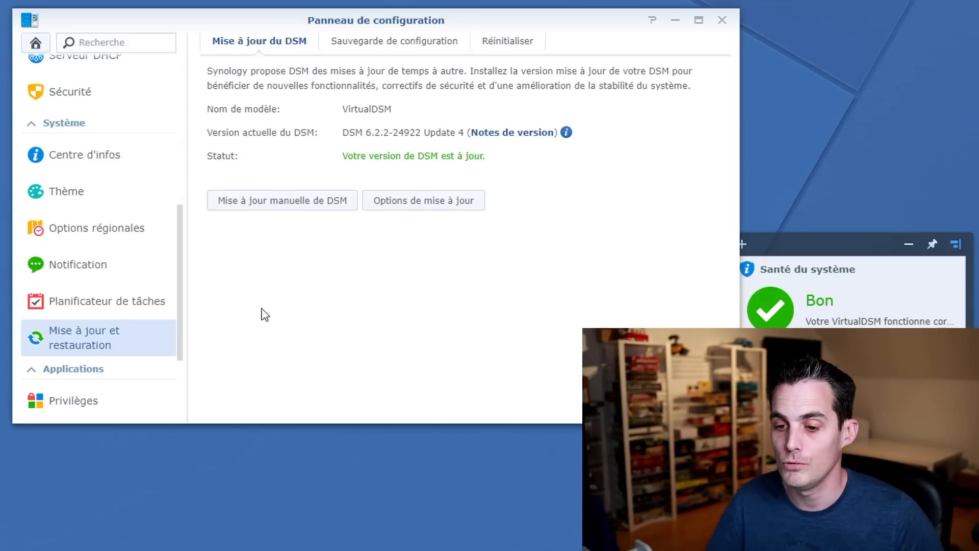
Enable e-mail notifications to the recipient address, keep Gmail as provider, and begin the Gmail sign-in.
left_click(125, 268)
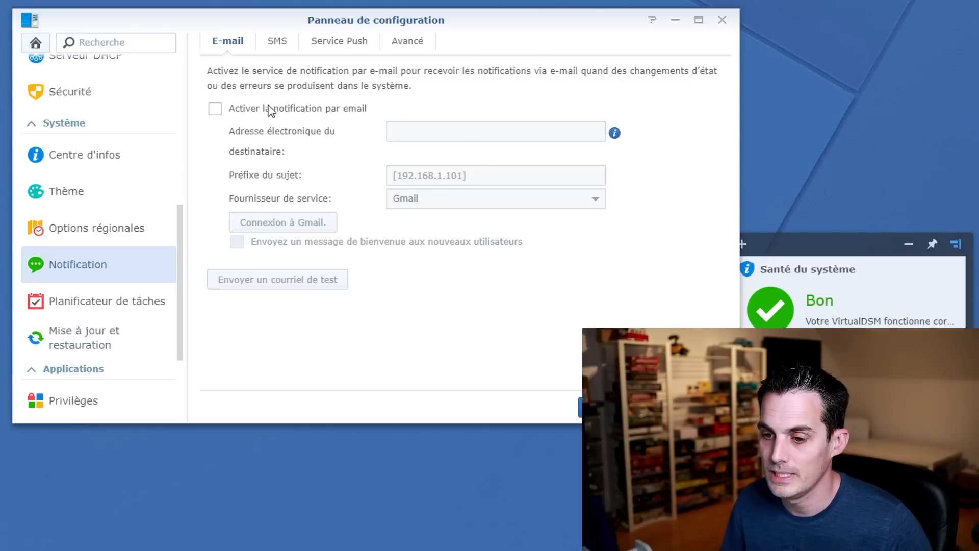
left_click(231, 115)
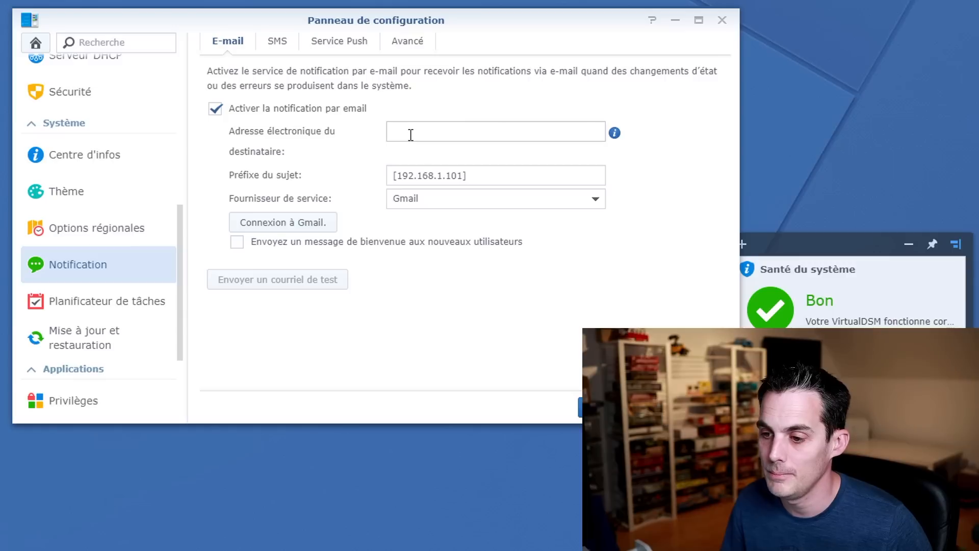
left_click(434, 133)
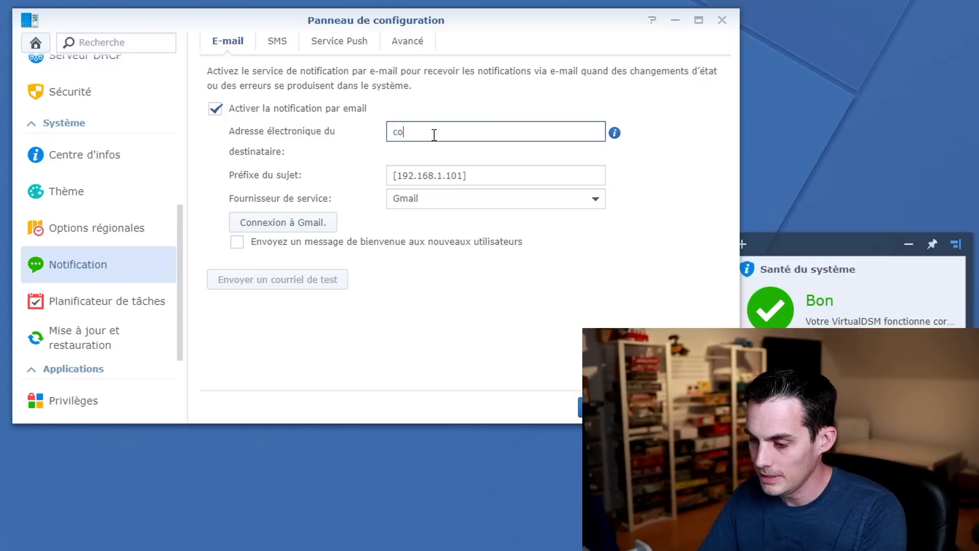
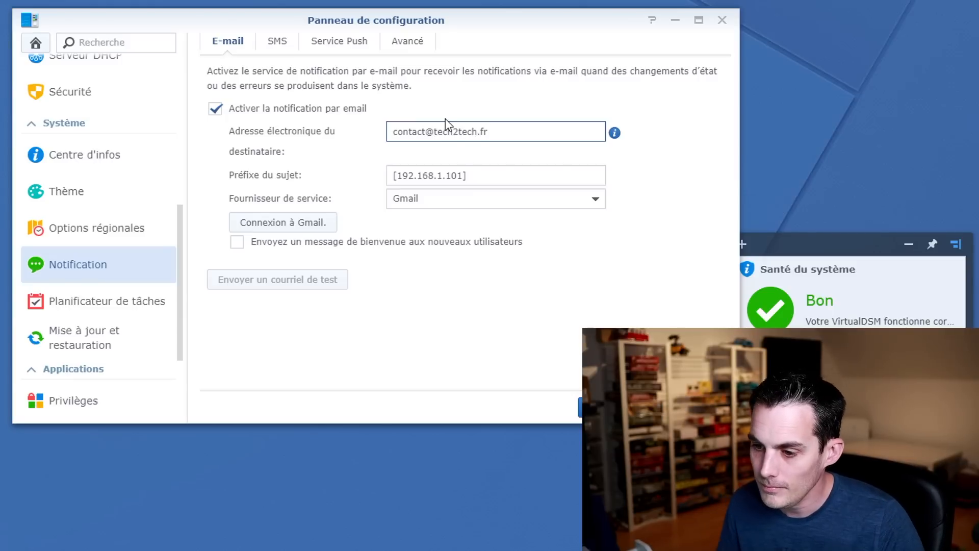
left_click(601, 201)
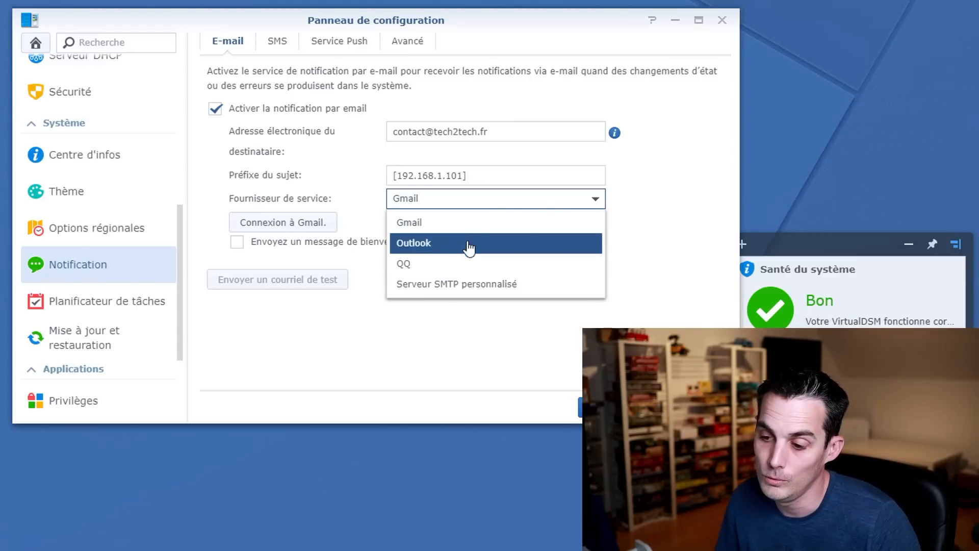
left_click(445, 225)
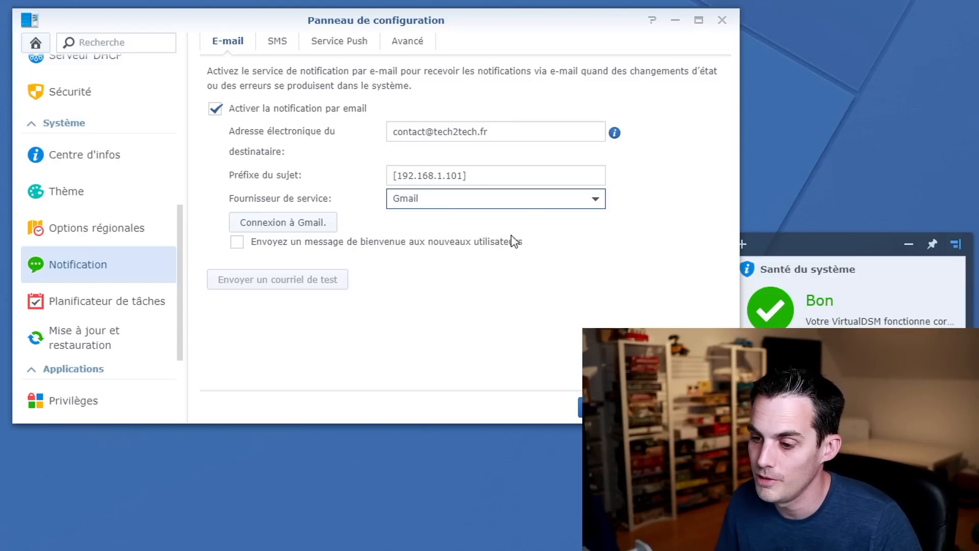
left_click(312, 224)
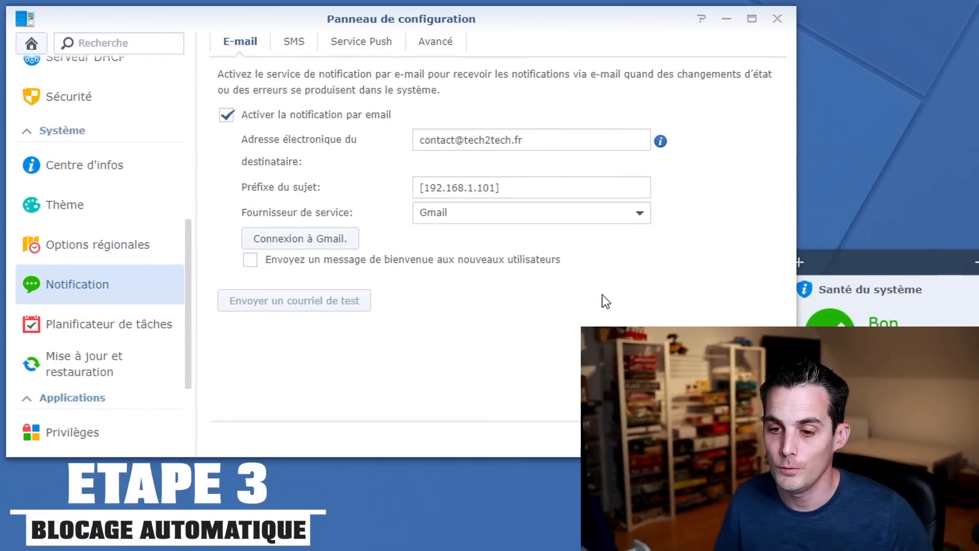
Switch to Sécurité, discarding the unsaved notification changes, and show the Compte auto-block settings.
left_click(120, 107)
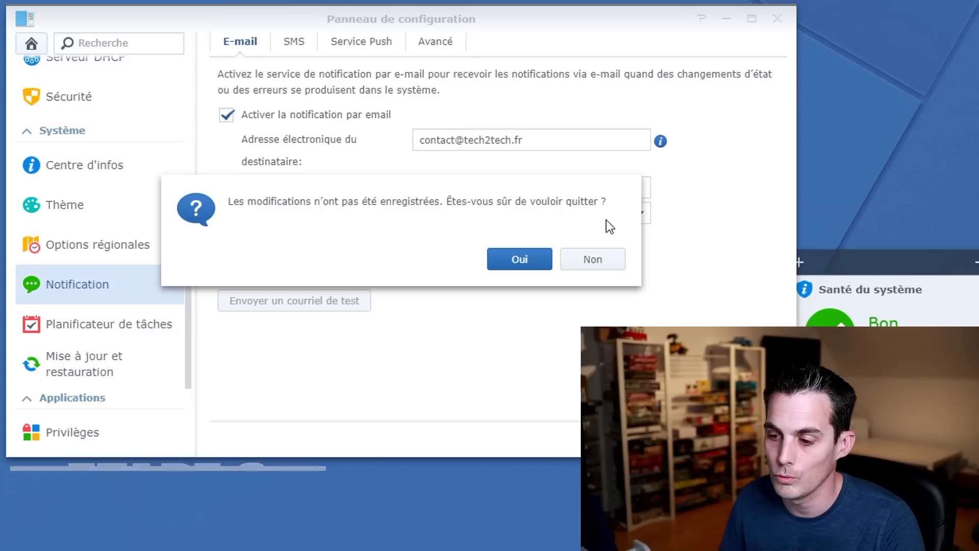
left_click(518, 262)
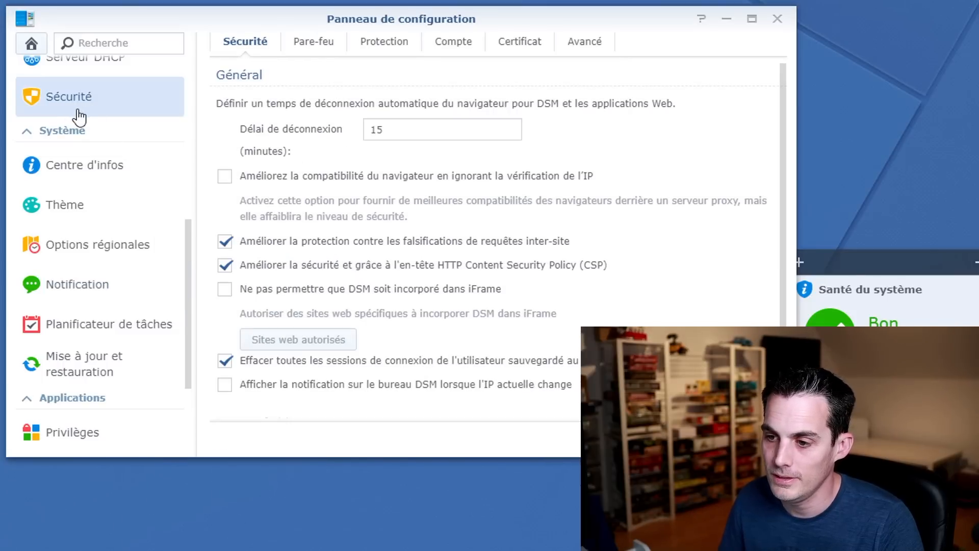
left_click(453, 40)
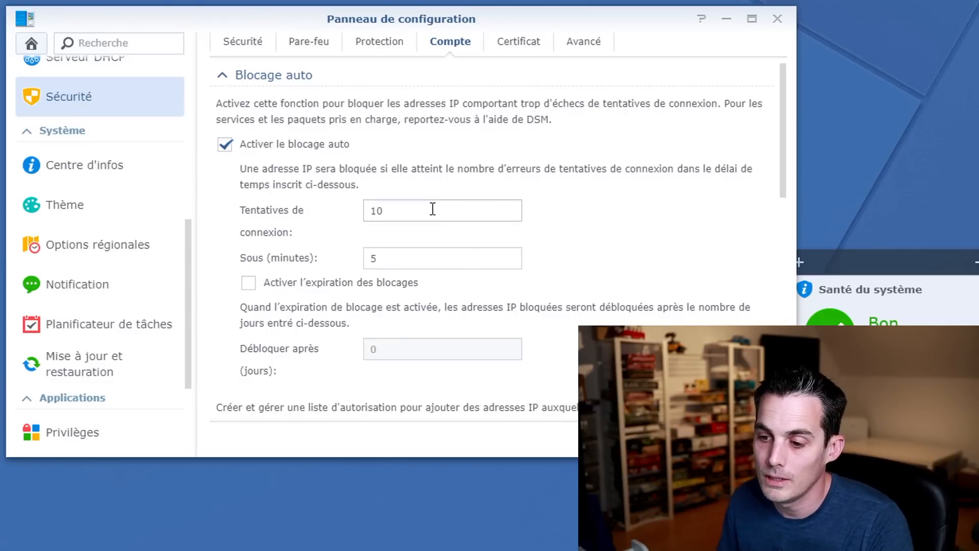
Set auto block to 5 attempts within 10 minutes, enable block expiry, and open the allow/block list.
left_click_drag(433, 209, 252, 238)
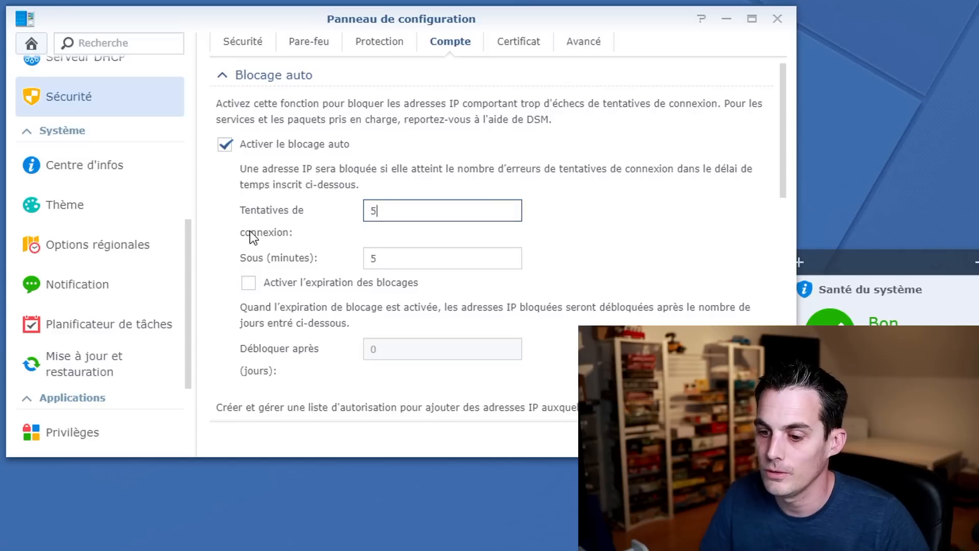
left_click_drag(406, 259, 287, 261)
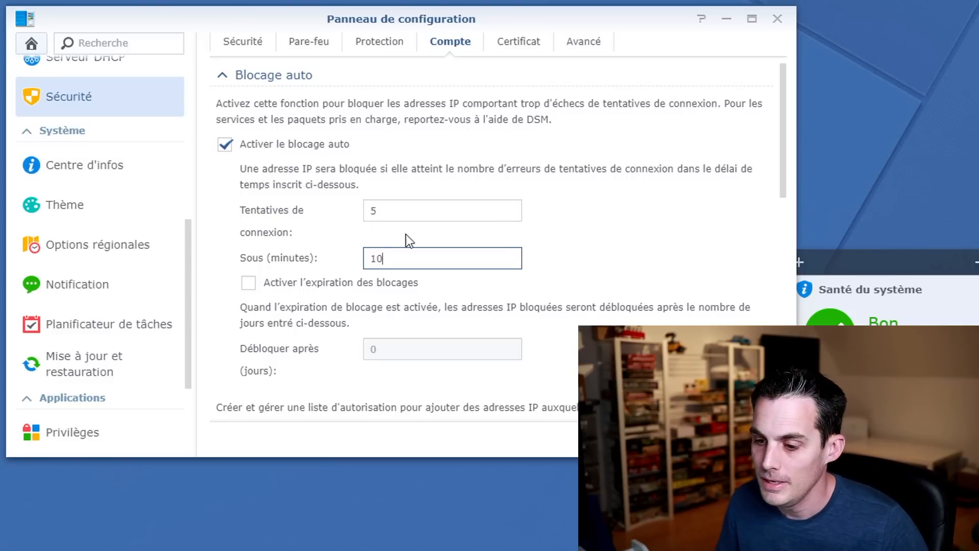
scroll(377, 229, "down", 2)
left_click(292, 217)
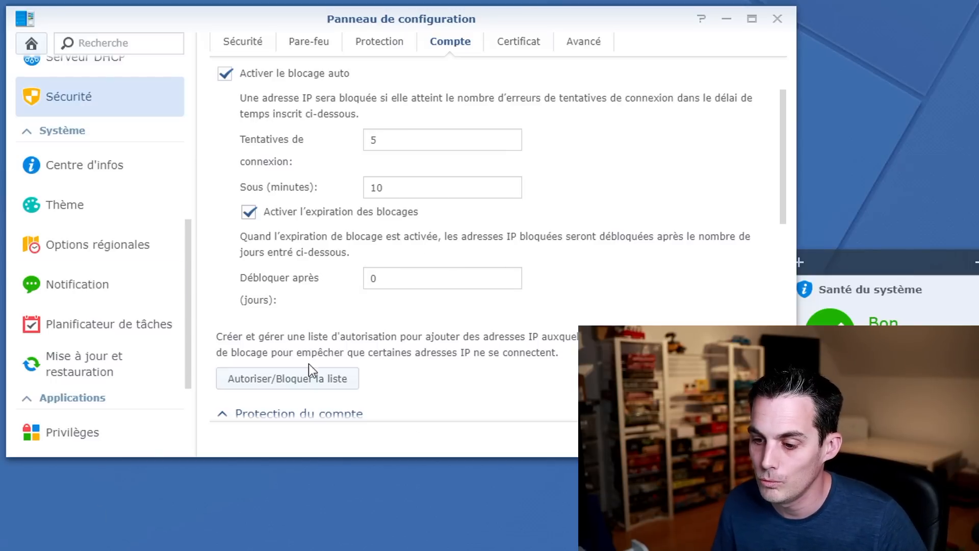
left_click(288, 383)
Review the empty Liste des permissions and close the allow/block list window.
left_click_drag(350, 68, 0, 0)
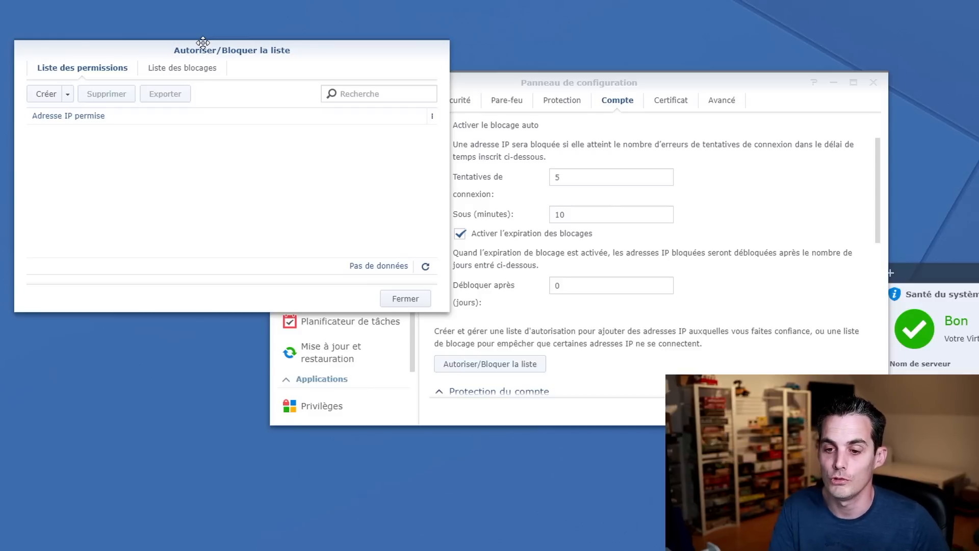
left_click(406, 300)
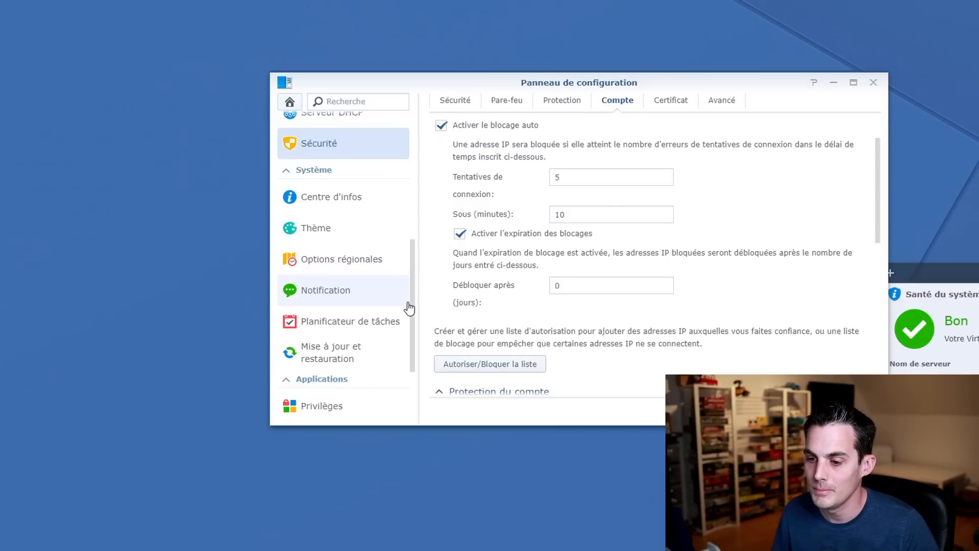
Untick block expiry, then leave the unsaved Security page for the Utilisateur list.
left_click(518, 234)
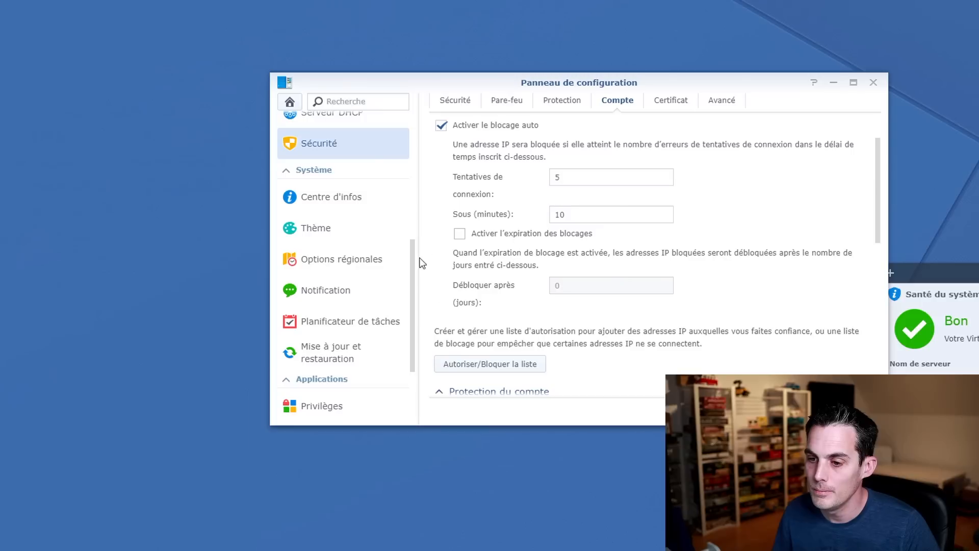
left_click(598, 174)
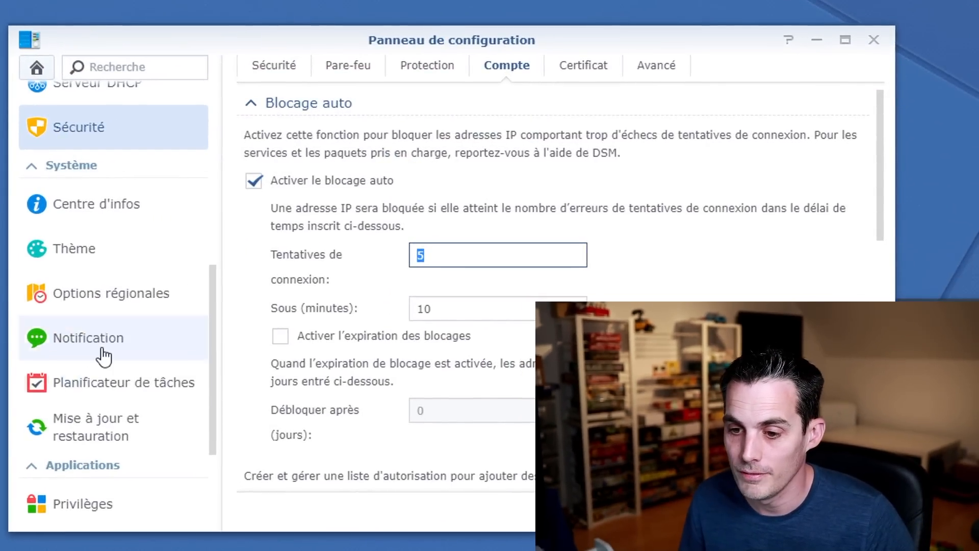
scroll(104, 355, "up", 5)
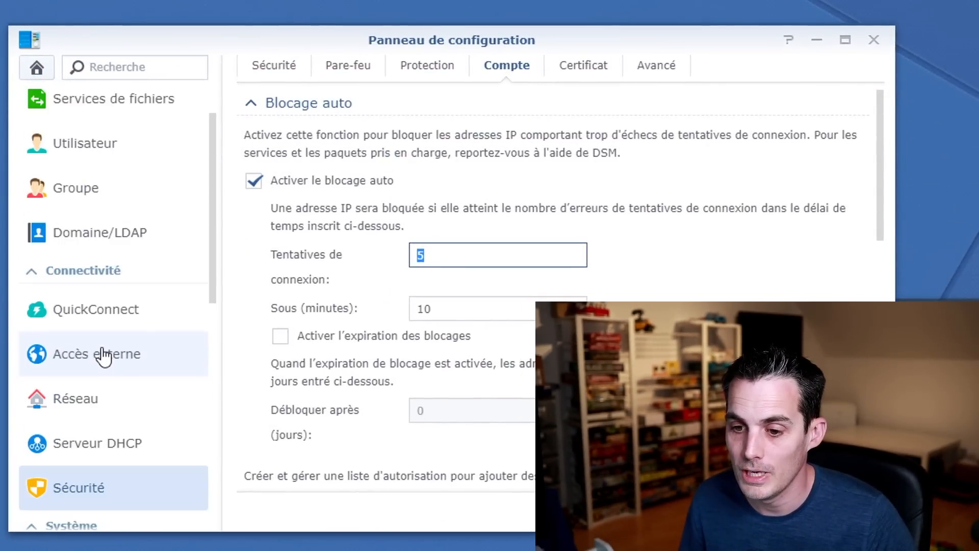
scroll(153, 214, "up", 2)
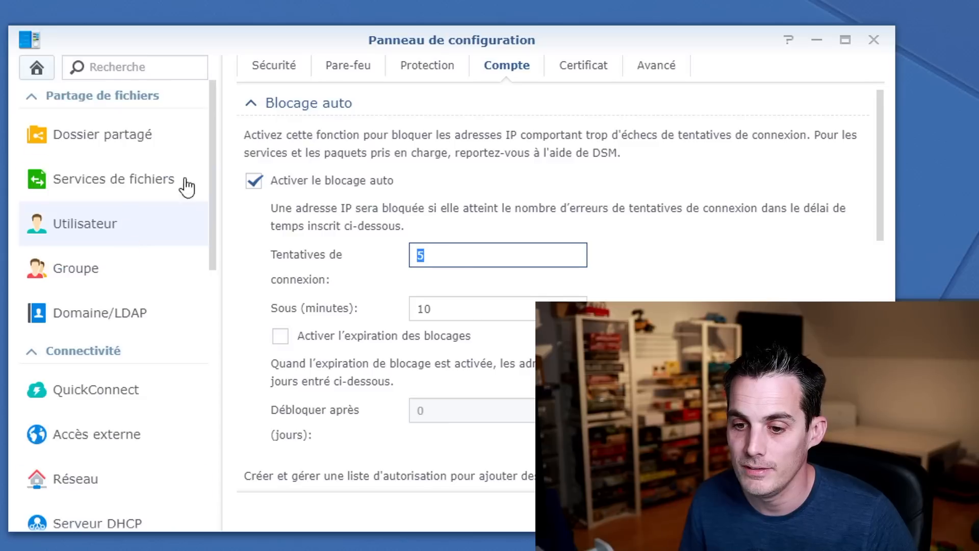
left_click(150, 234)
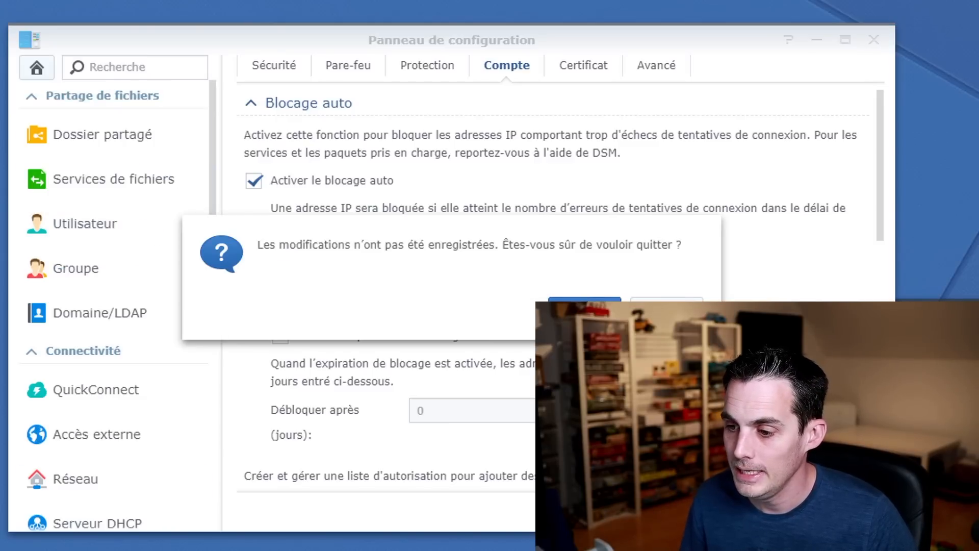
left_click(584, 306)
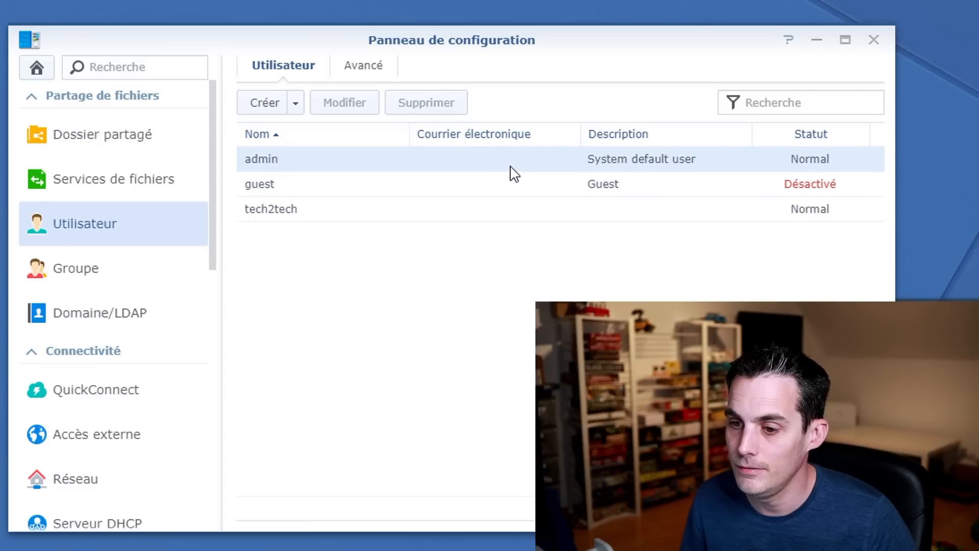
Select the admin account and open it with Modifier.
left_click(510, 168)
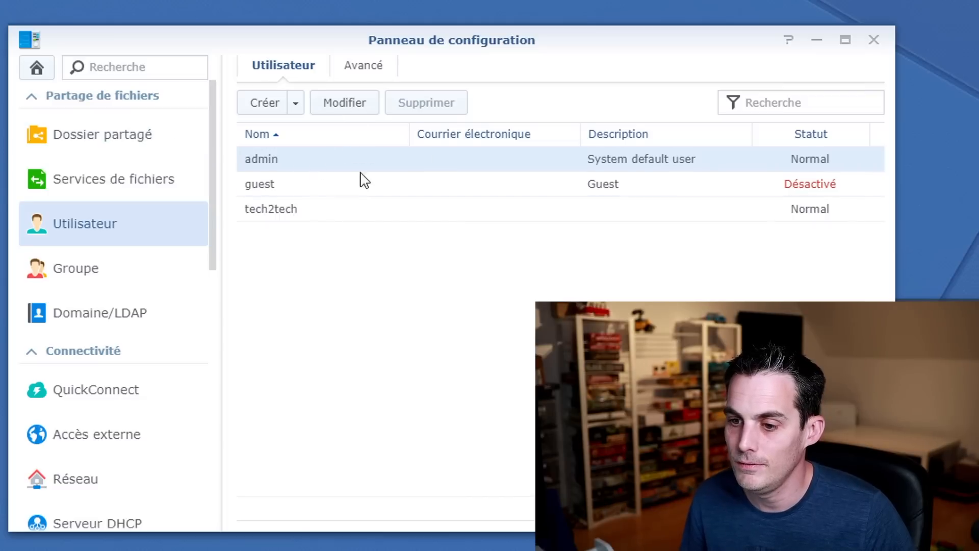
left_click(345, 103)
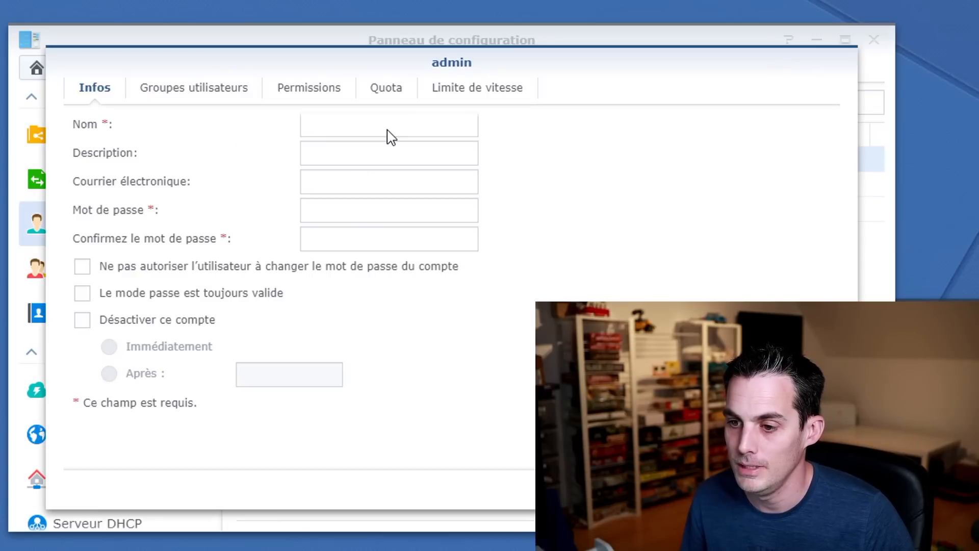
Tick Désactiver ce compte on the admin account.
left_click(143, 324)
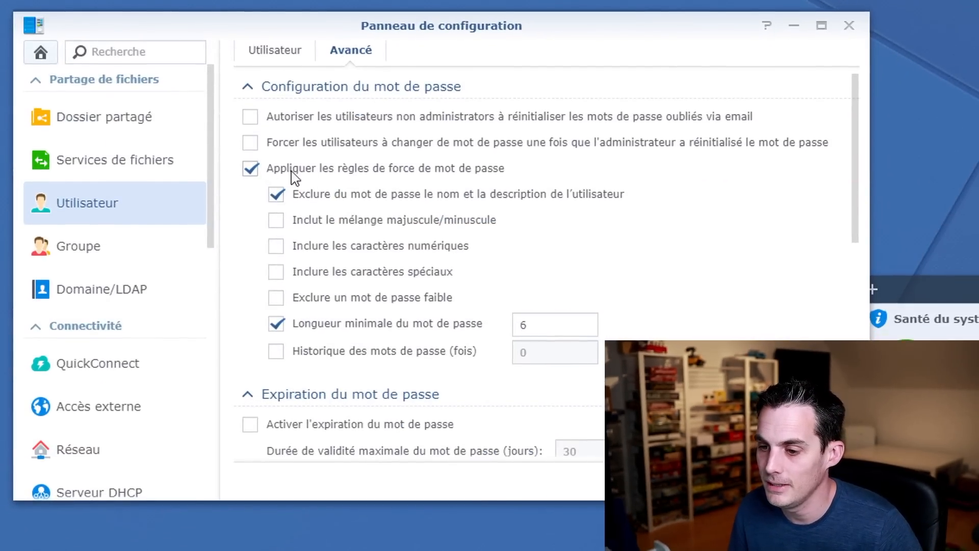
Require mixed case, numbers and special characters, exclude weak passwords, and change minimum length to 8.
left_click(276, 221)
left_click(276, 245)
left_click(276, 271)
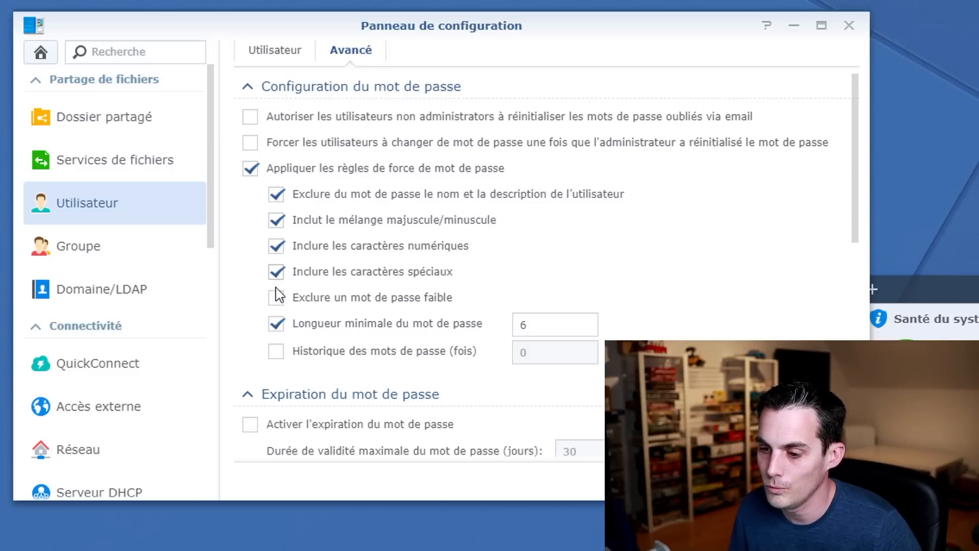
left_click(276, 297)
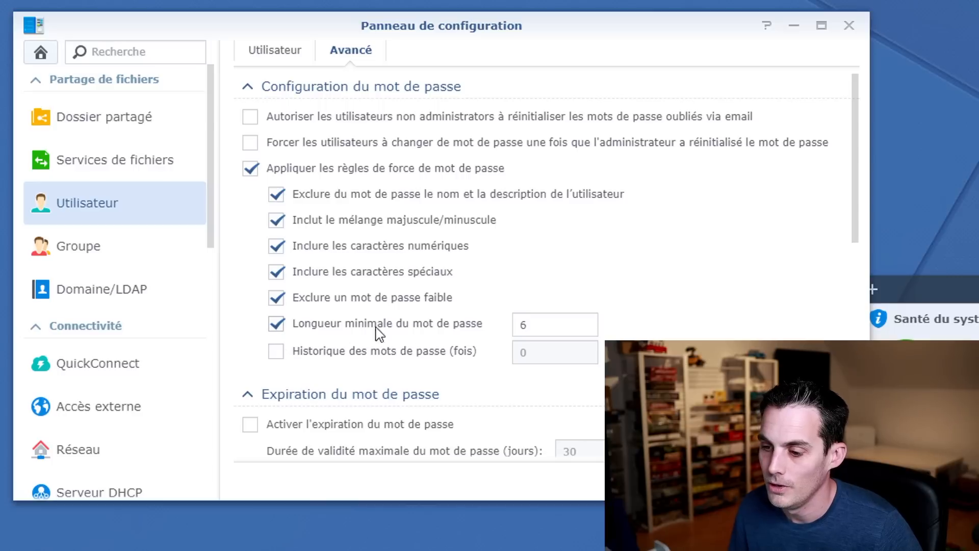
left_click(535, 325)
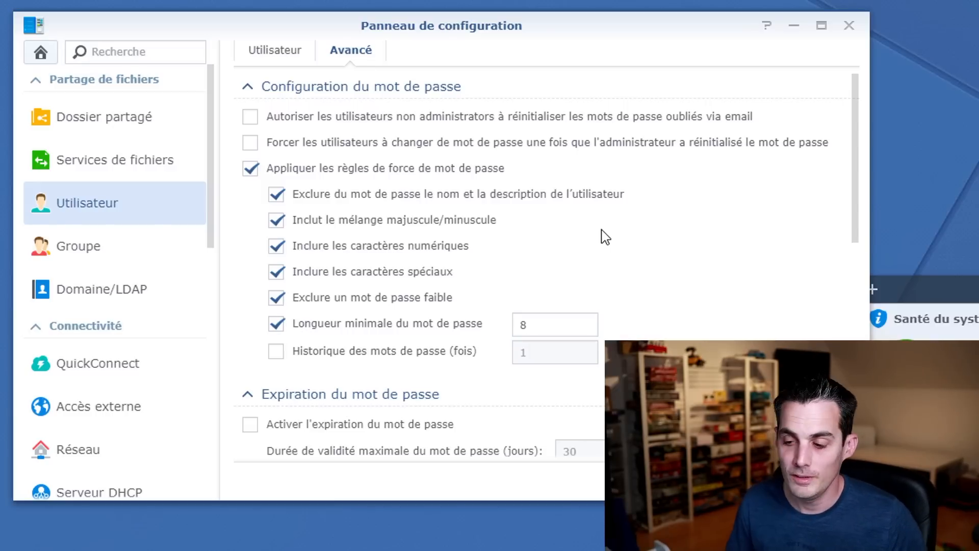
Scroll the Avancé page down to the Vérification en 2 étapes section.
scroll(614, 235, "down", 10)
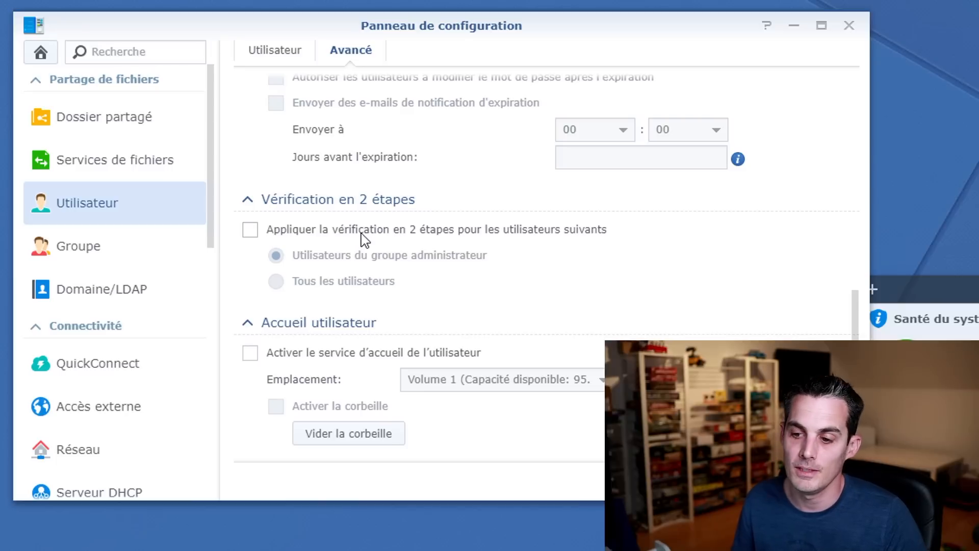
left_click(250, 230)
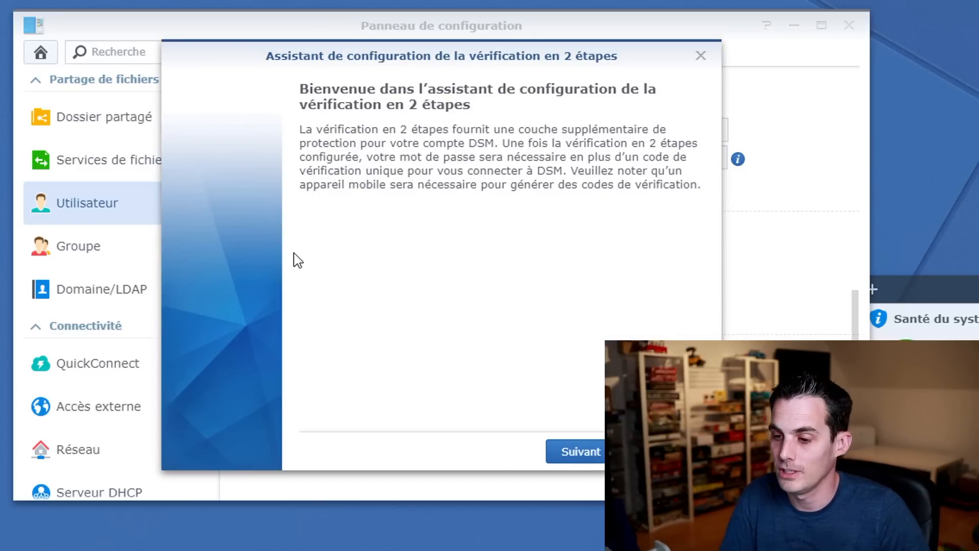
left_click(588, 450)
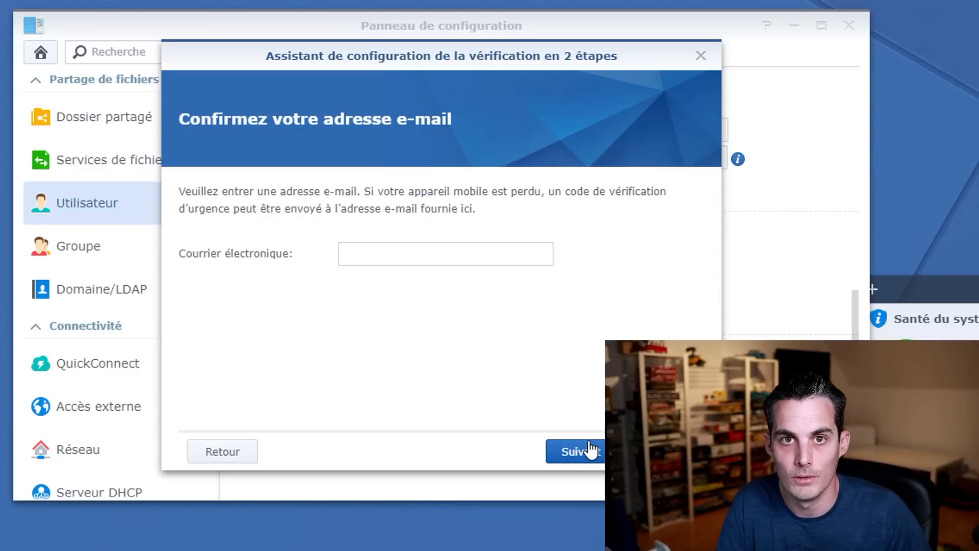
left_click(590, 451)
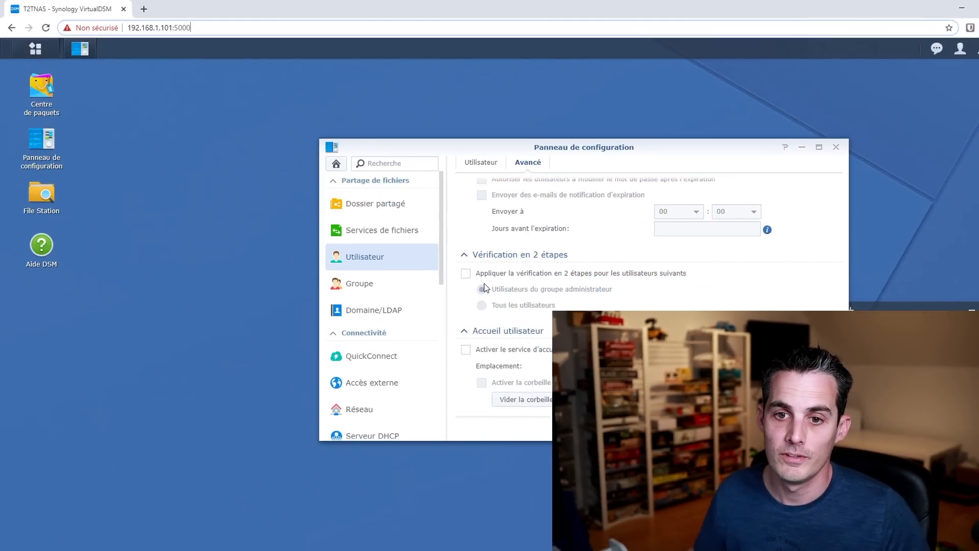
double_click(182, 28)
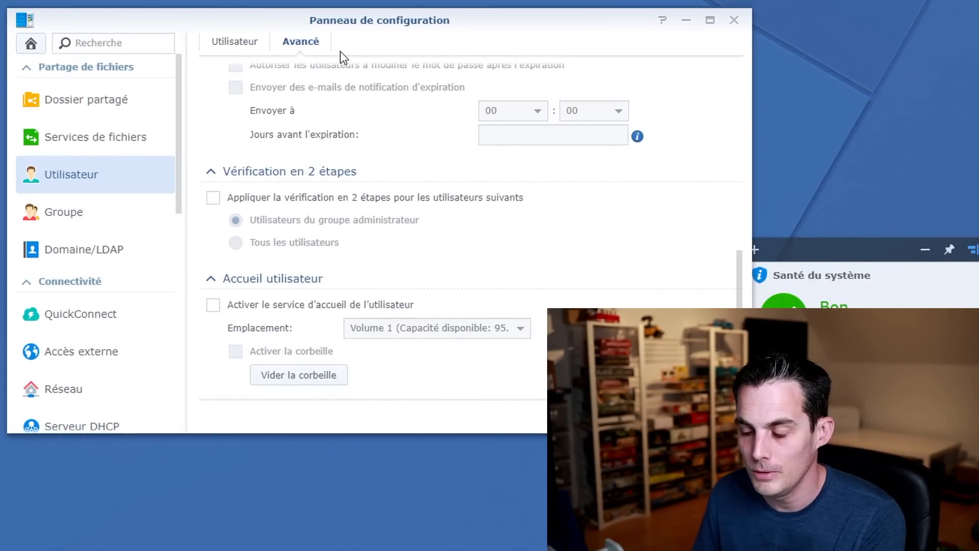
In Network > DSM Settings (HTTP 5000, HTTPS 5001), enable automatic HTTP-to-HTTPS redirection.
scroll(131, 109, "down", 2)
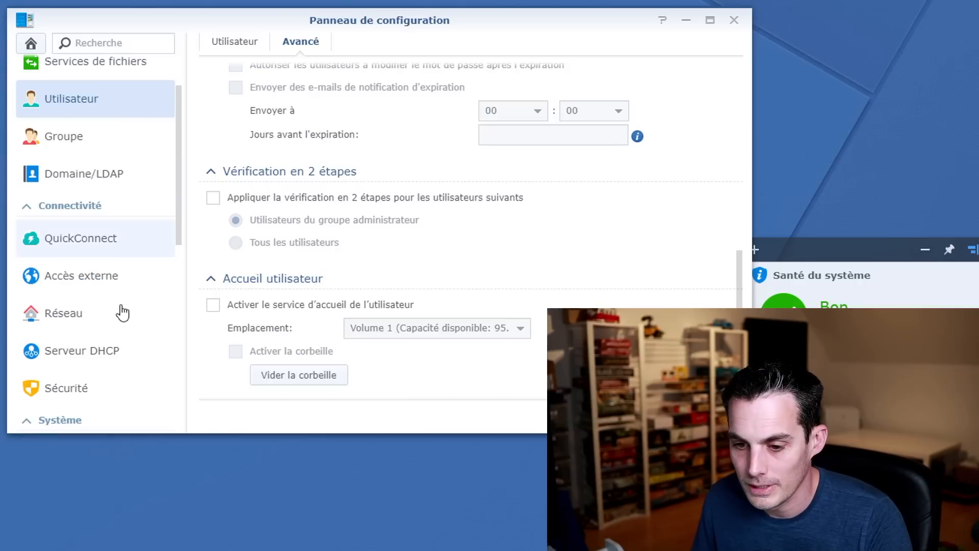
left_click(81, 312)
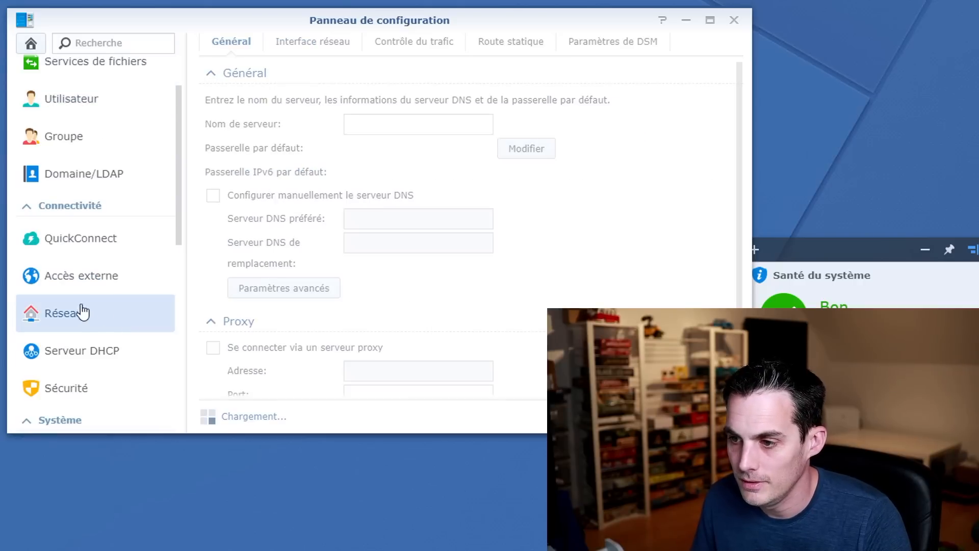
left_click(653, 43)
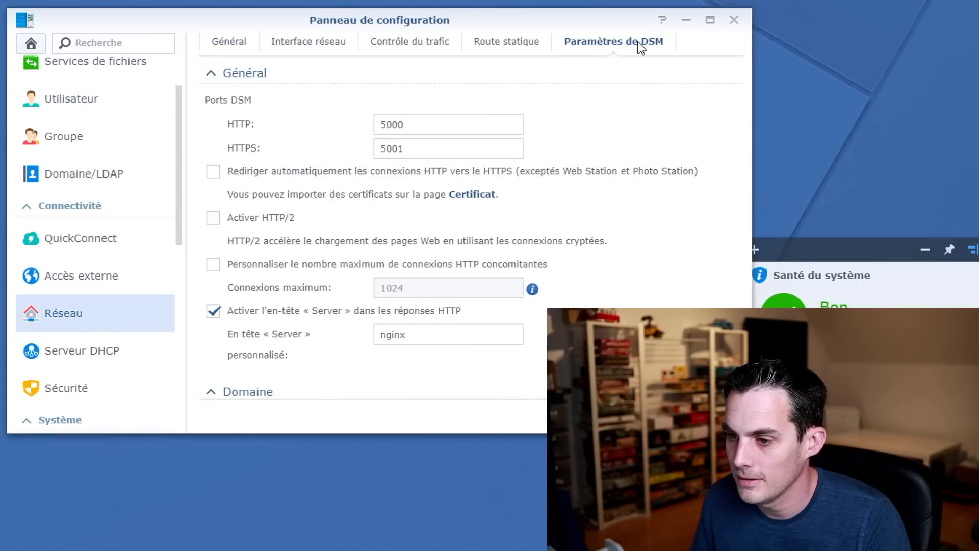
left_click(216, 173)
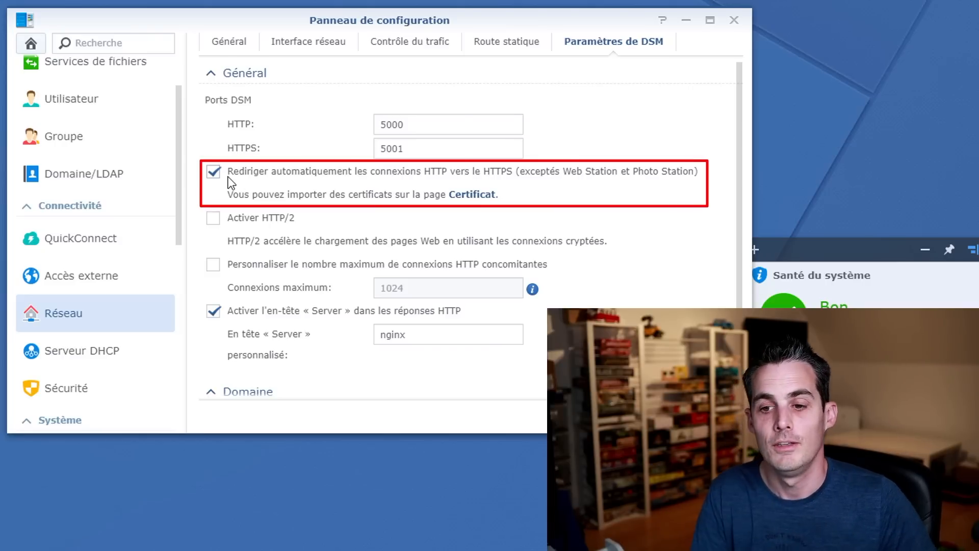
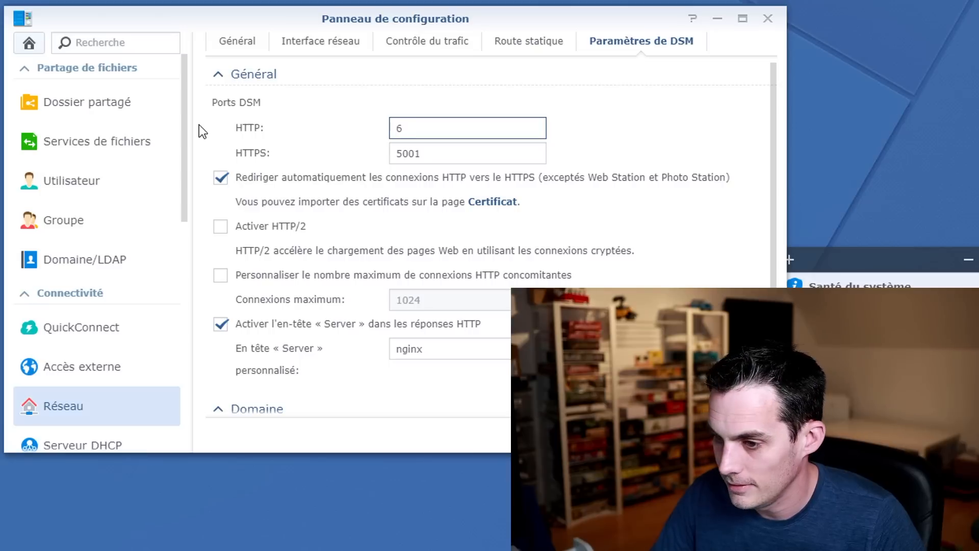
Change the DSM HTTP port to 6600 and the HTTPS port to 6601, then apply.
type("600")
key("Tab")
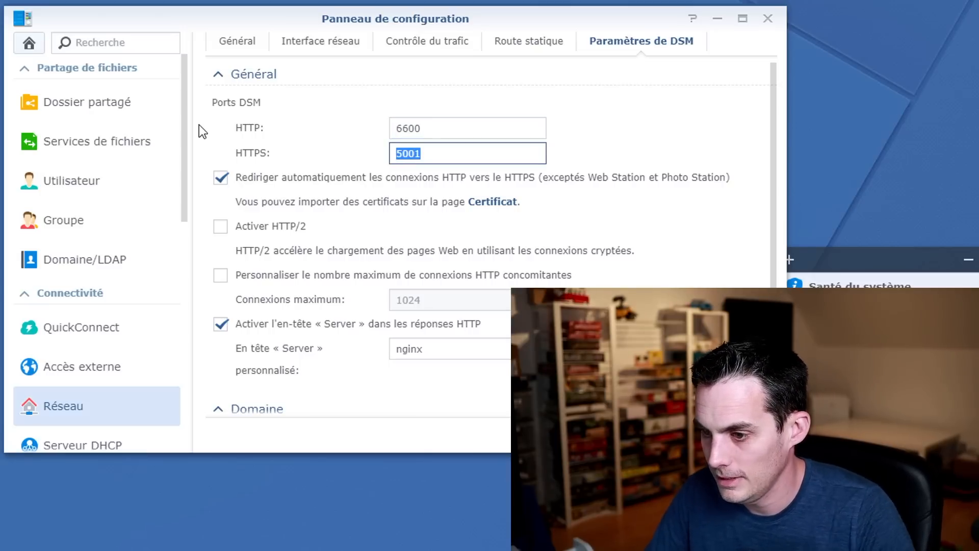
type("60")
key("BackSpace")
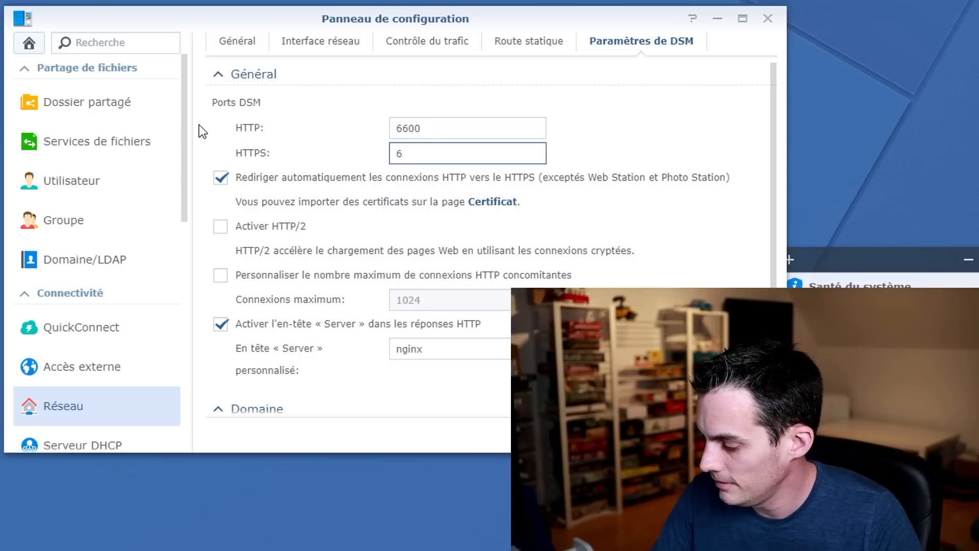
type("601")
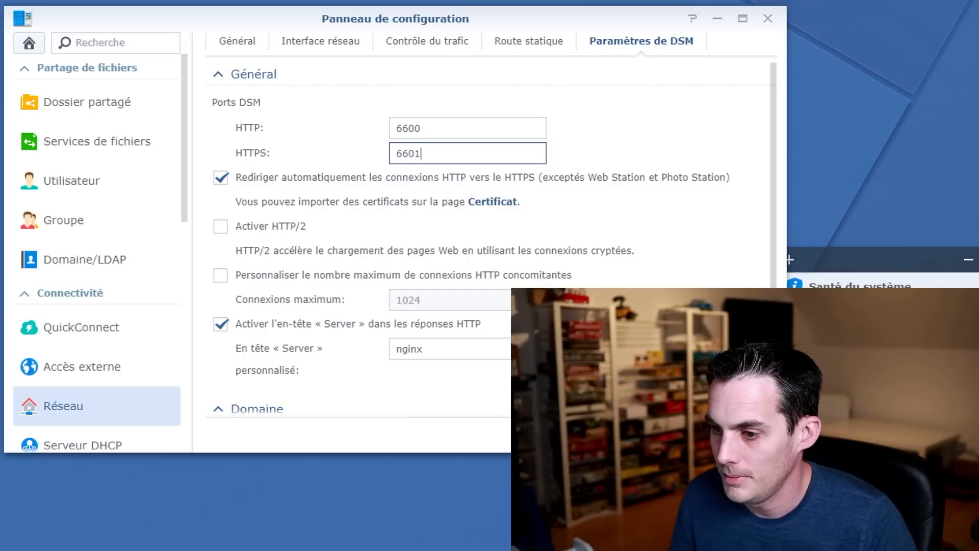
key("Return")
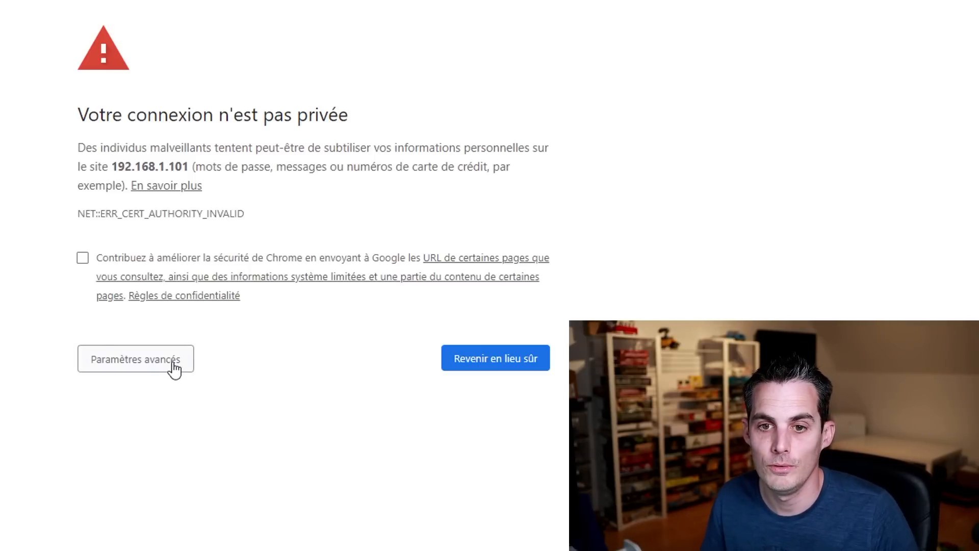
Reveal the advanced options on the 192.168.1.101 certificate warning page.
left_click(154, 365)
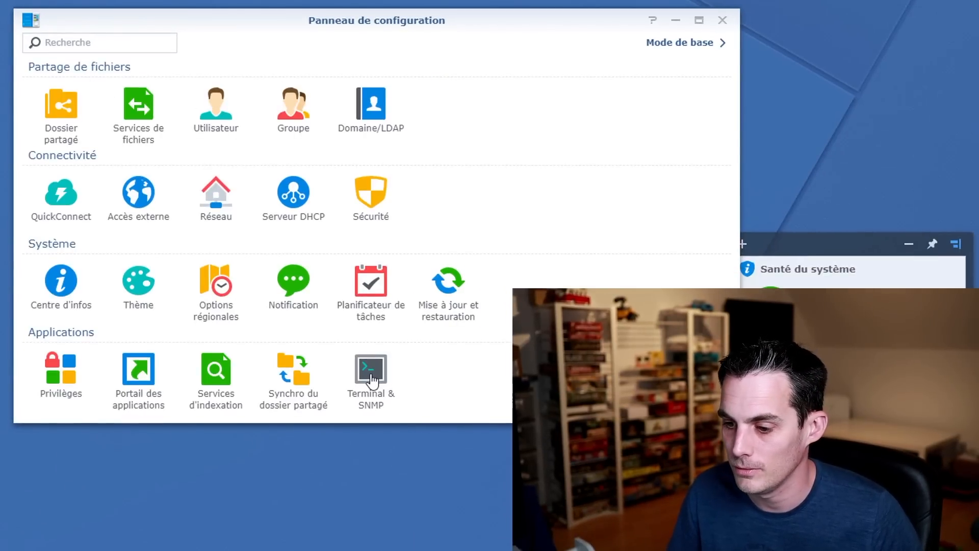
Open Terminal & SNMP in the Control Panel to confirm Telnet and SSH are disabled.
left_click(373, 381)
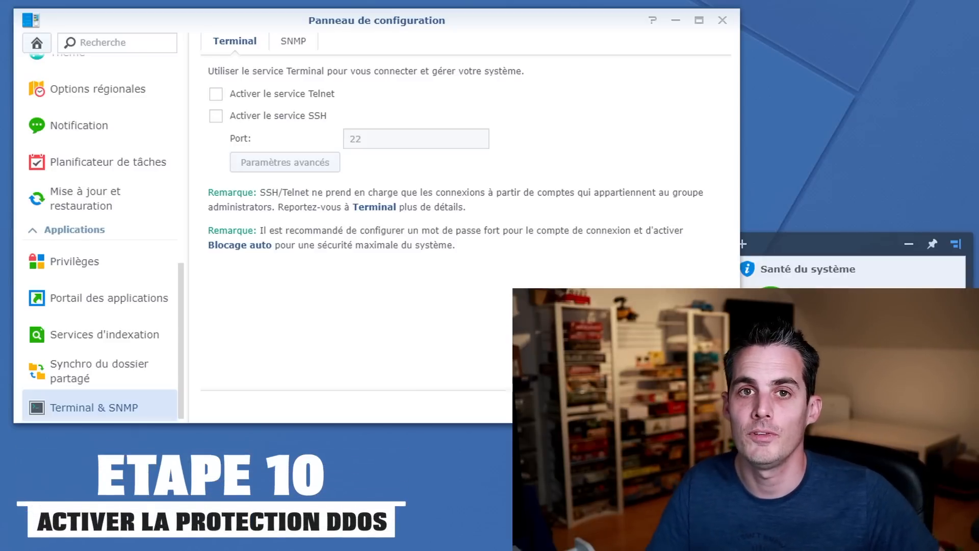
Enable DoS protection for LAN 1 under Sécurité > Protection.
scroll(59, 219, "up", 10)
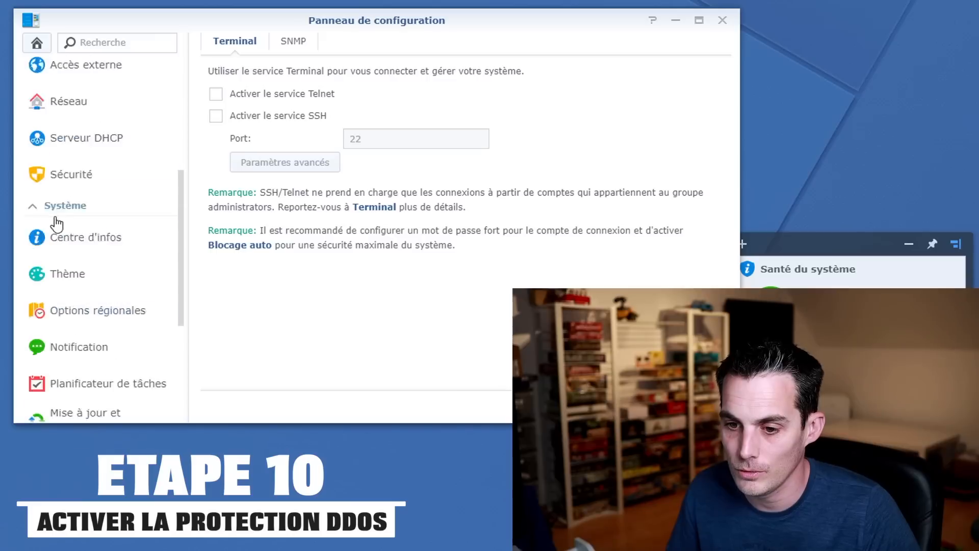
scroll(122, 234, "down", 2)
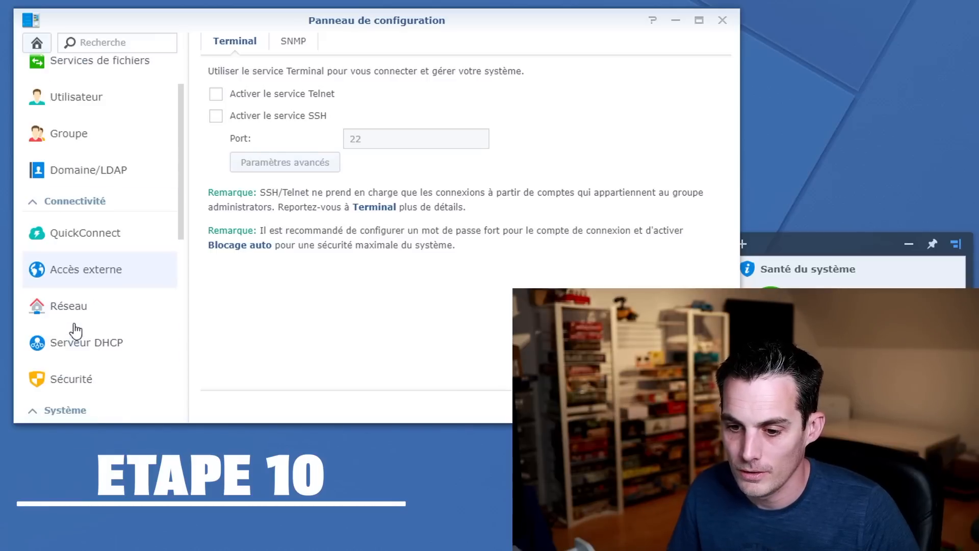
left_click(87, 378)
left_click(374, 44)
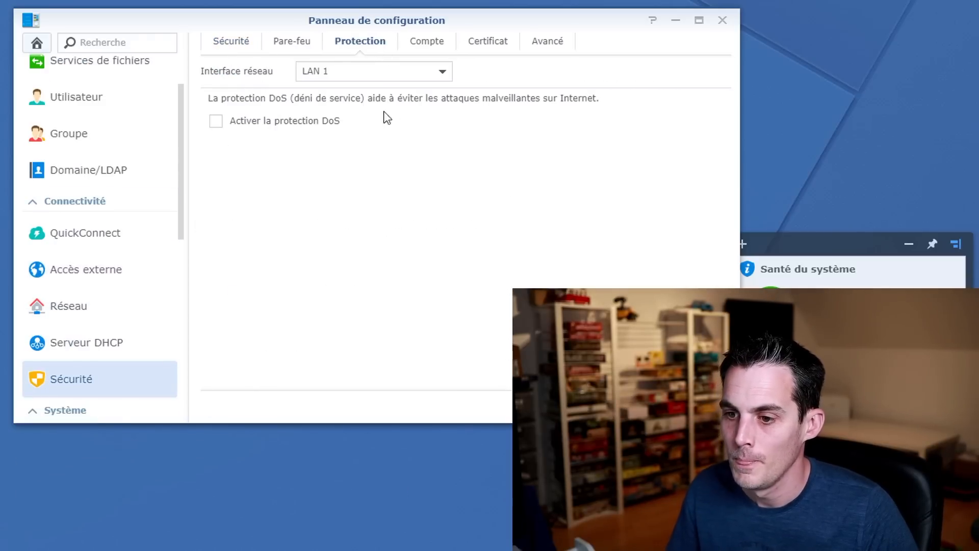
left_click(278, 121)
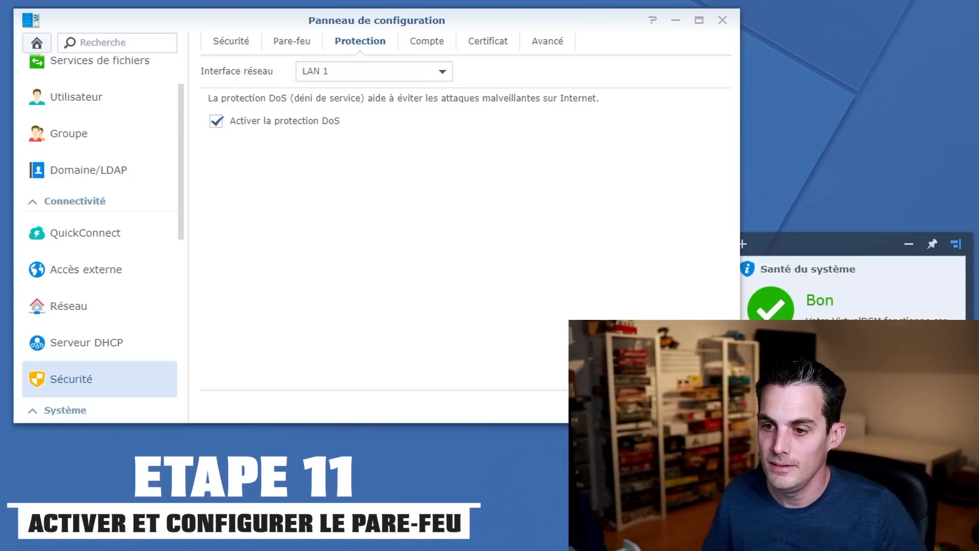
Tick Activer le pare-feu on the Pare-feu tab of the Security settings.
left_click(308, 47)
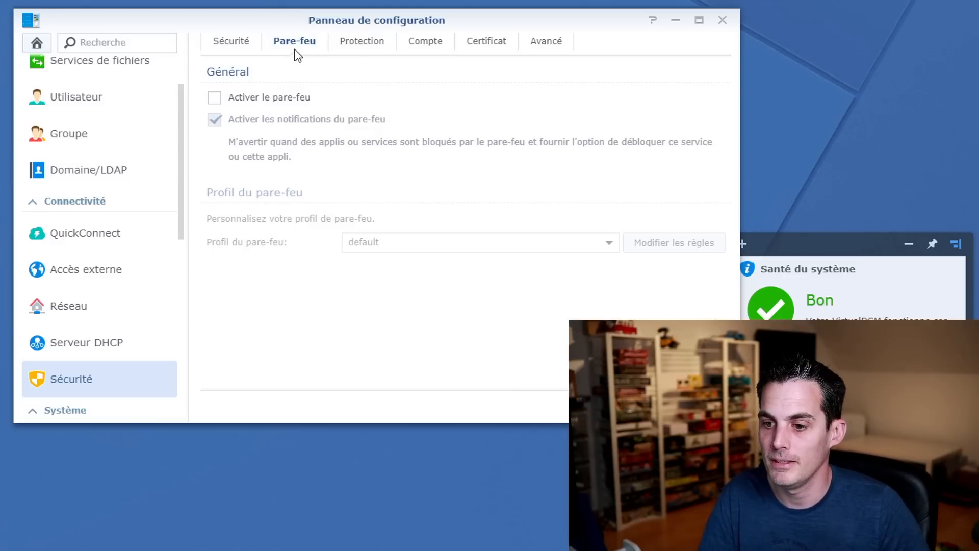
left_click(273, 97)
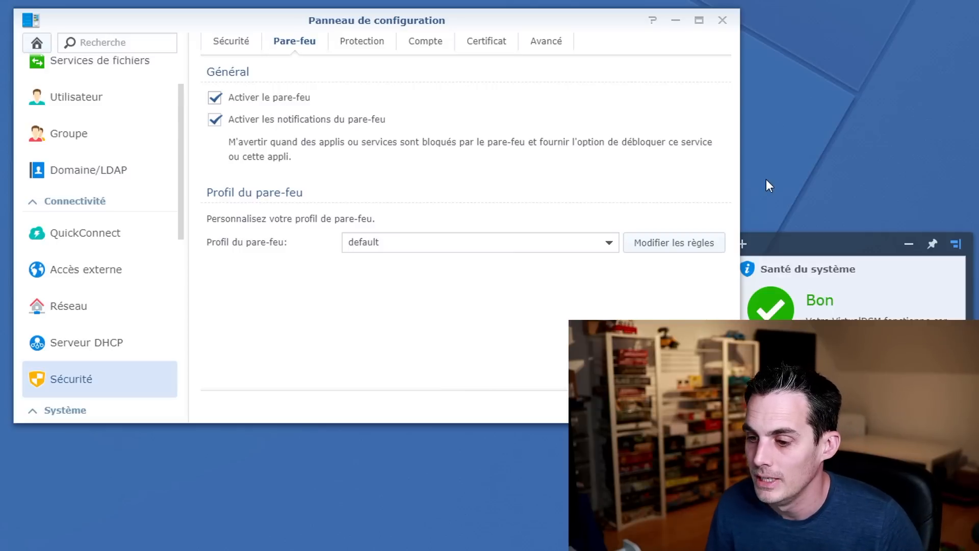
Start a new rule in the default firewall profile and browse the built-in applications without picking one.
left_click(673, 243)
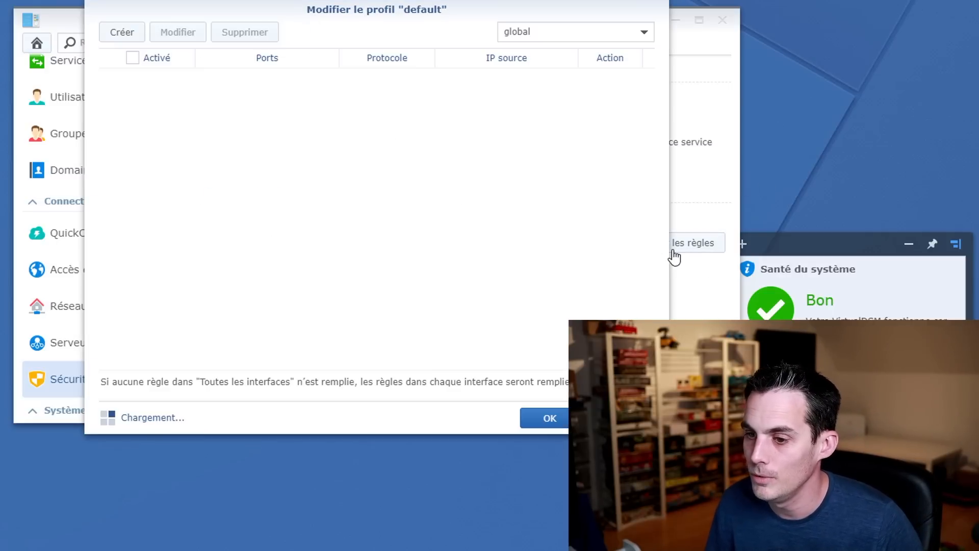
left_click(123, 32)
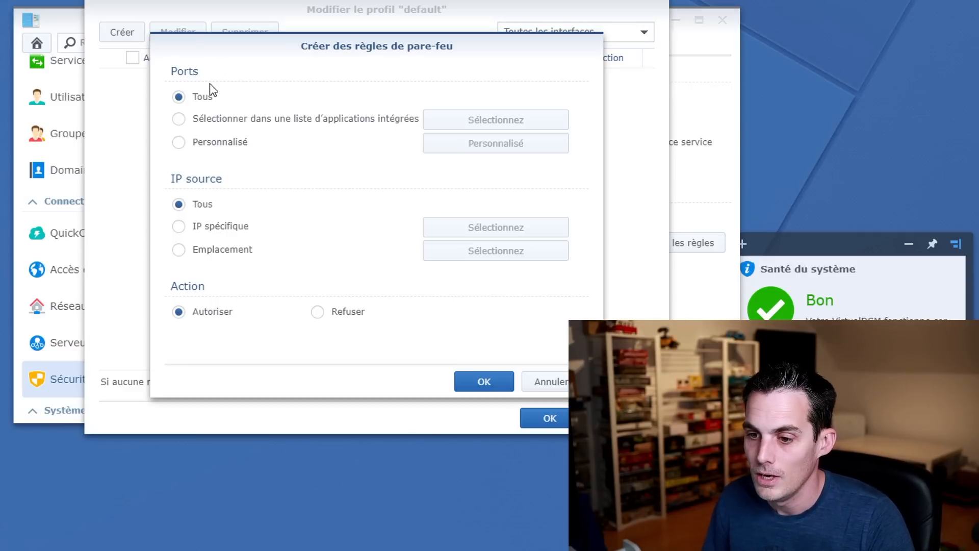
left_click(249, 120)
left_click(492, 121)
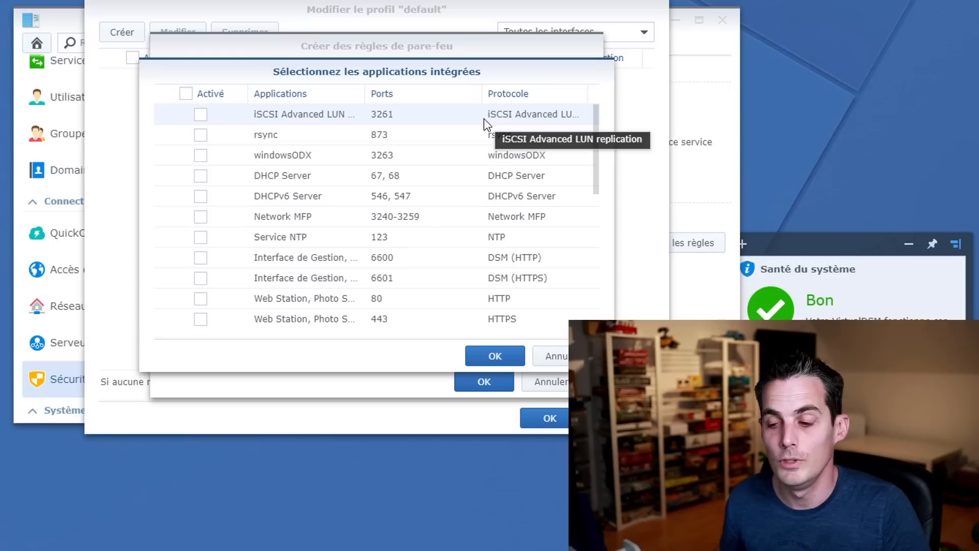
scroll(439, 176, "down", 5)
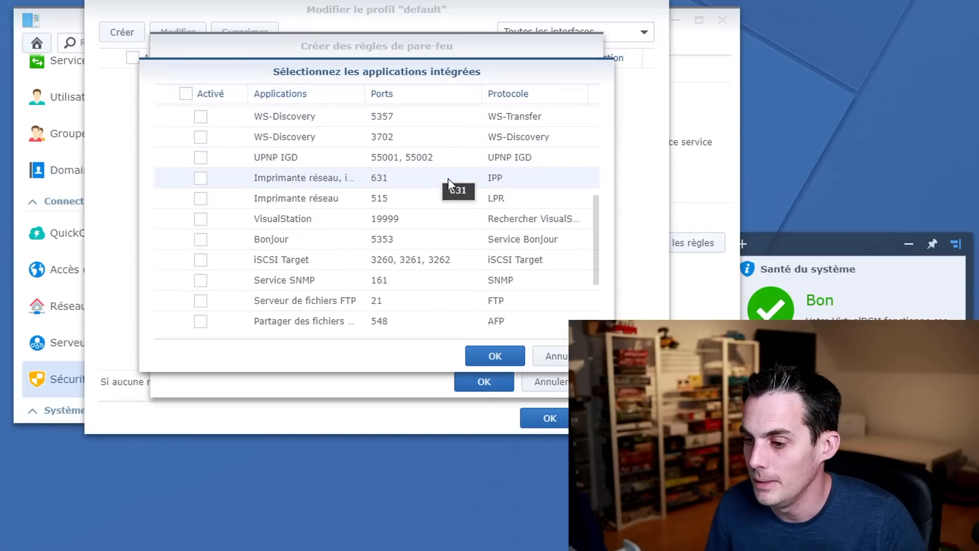
left_click(553, 356)
Switch the rule to custom ports, leaving the ports dialog unchanged.
left_click(209, 148)
left_click(492, 148)
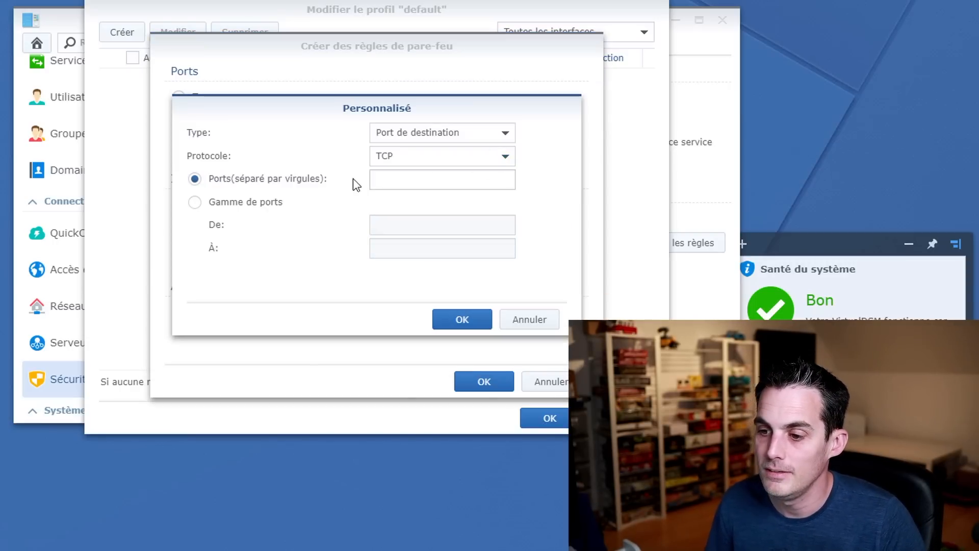
left_click(428, 179)
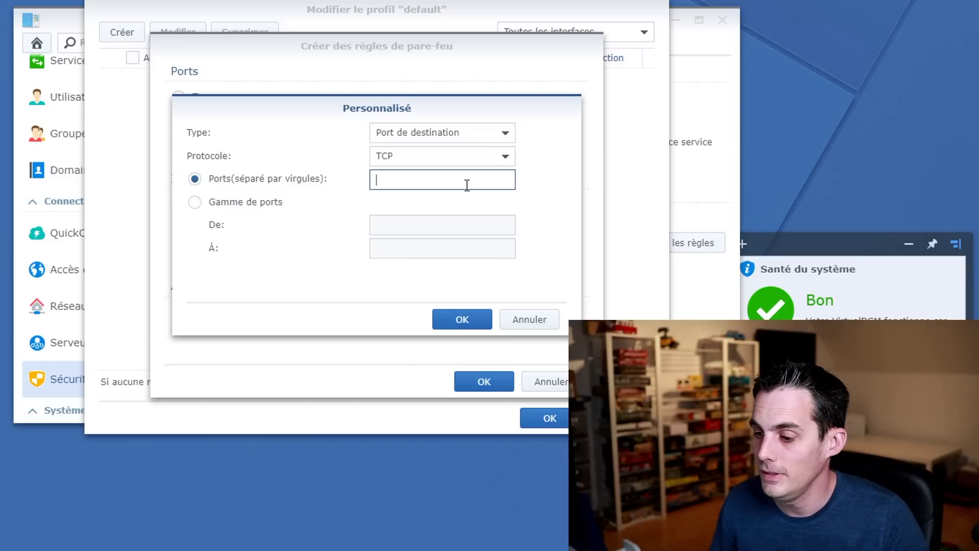
left_click(536, 319)
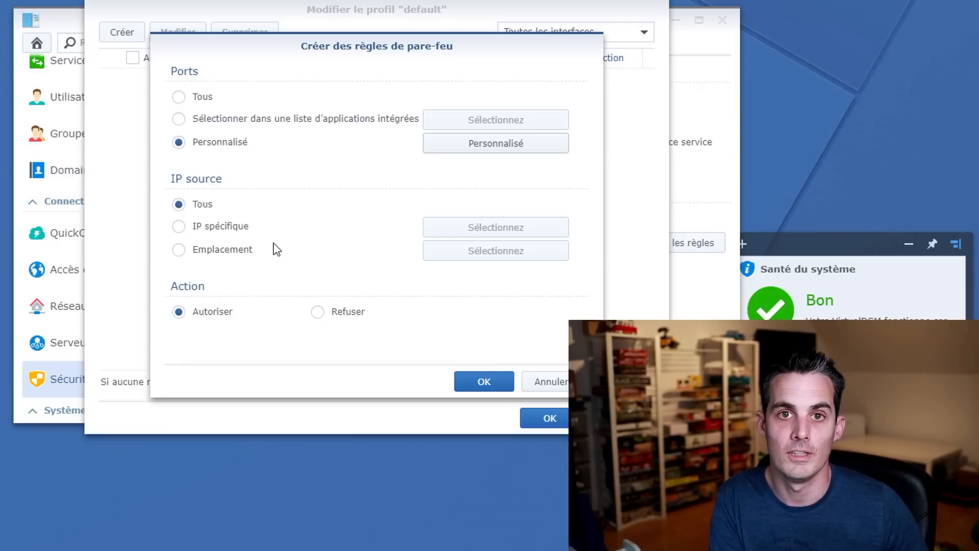
Set the rule's source IP to Emplacement and select France from the country list.
left_click(246, 250)
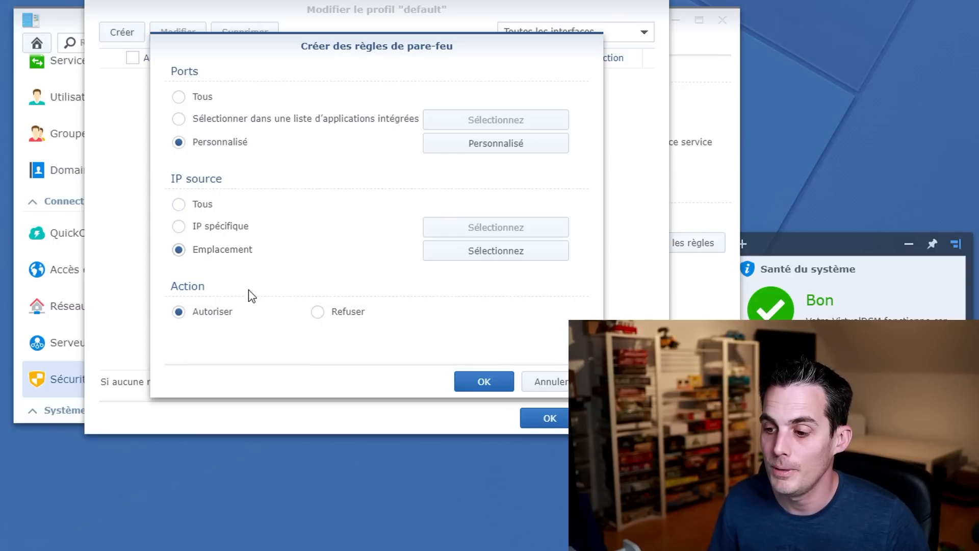
left_click(490, 264)
scroll(289, 203, "down", 4)
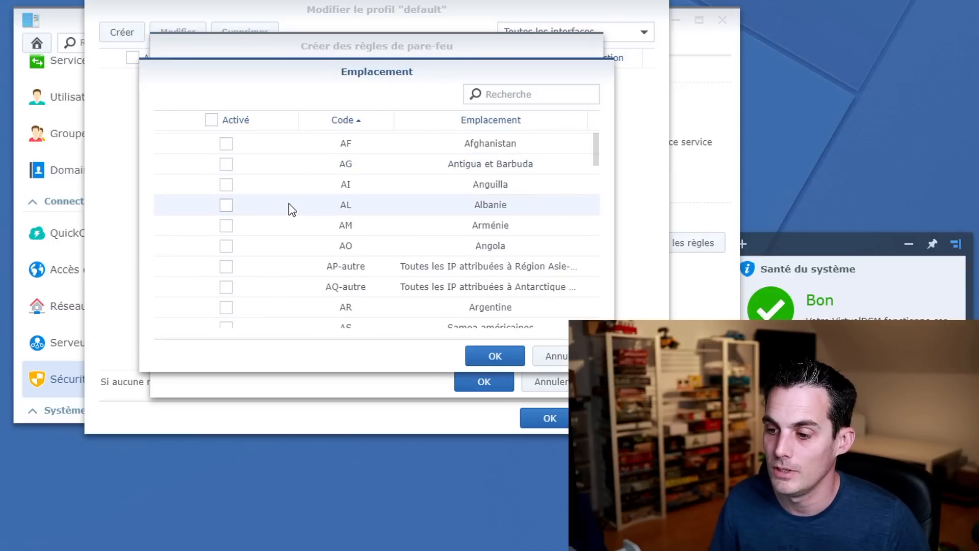
left_click(516, 94)
type("fr")
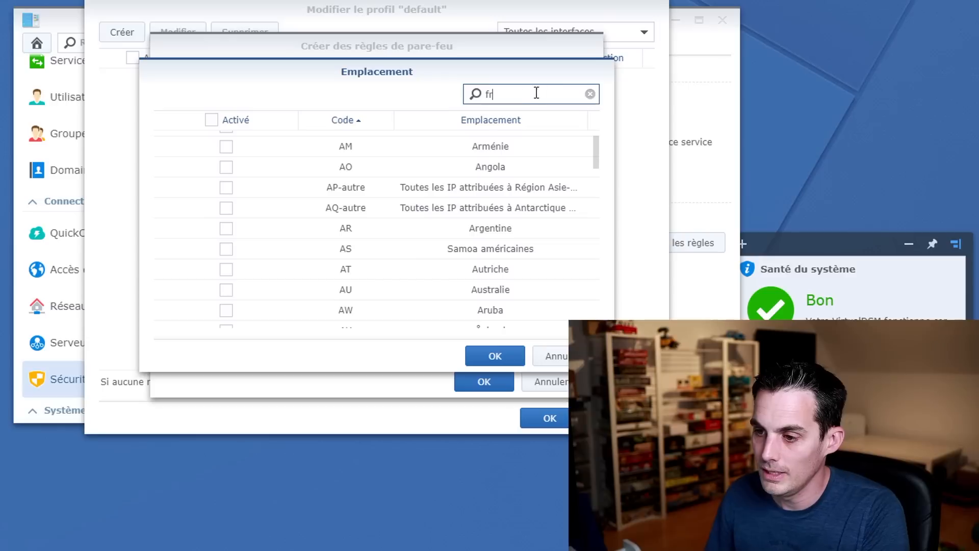
left_click(226, 162)
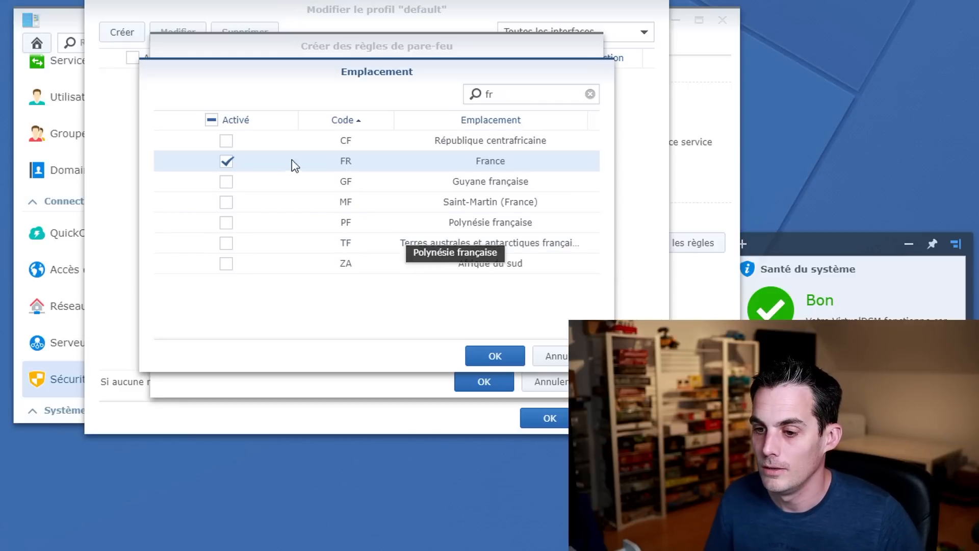
left_click(495, 356)
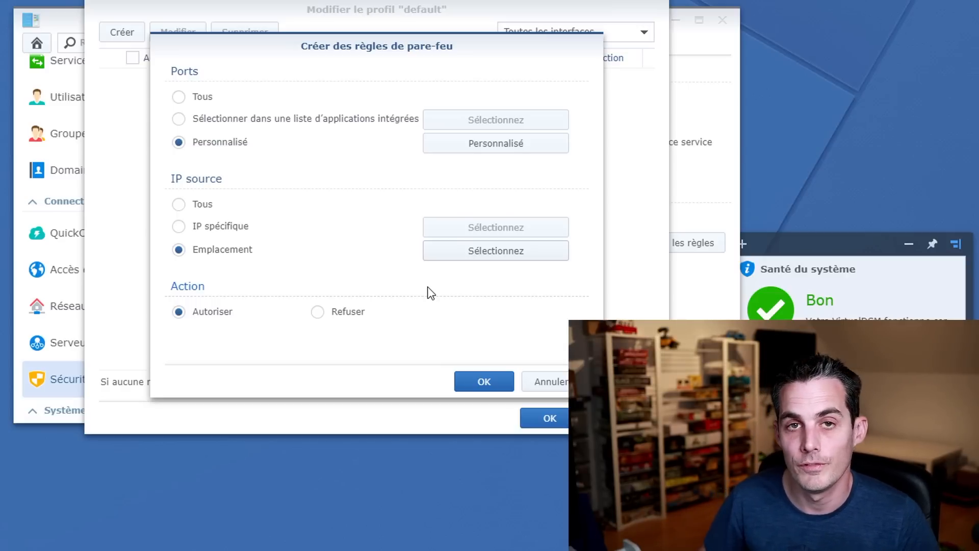
Discard the draft firewall rule and open Package Center's full package catalogue.
left_click(560, 380)
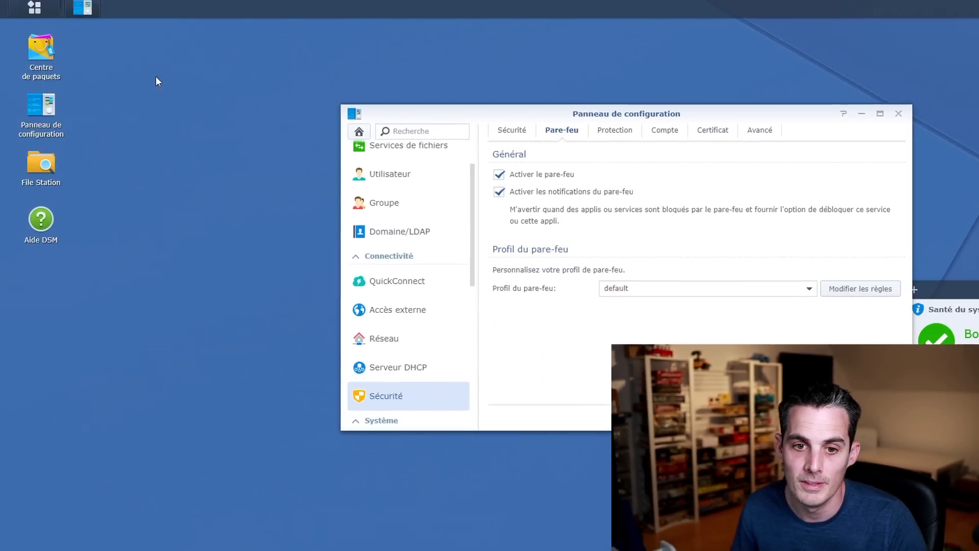
left_click(49, 60)
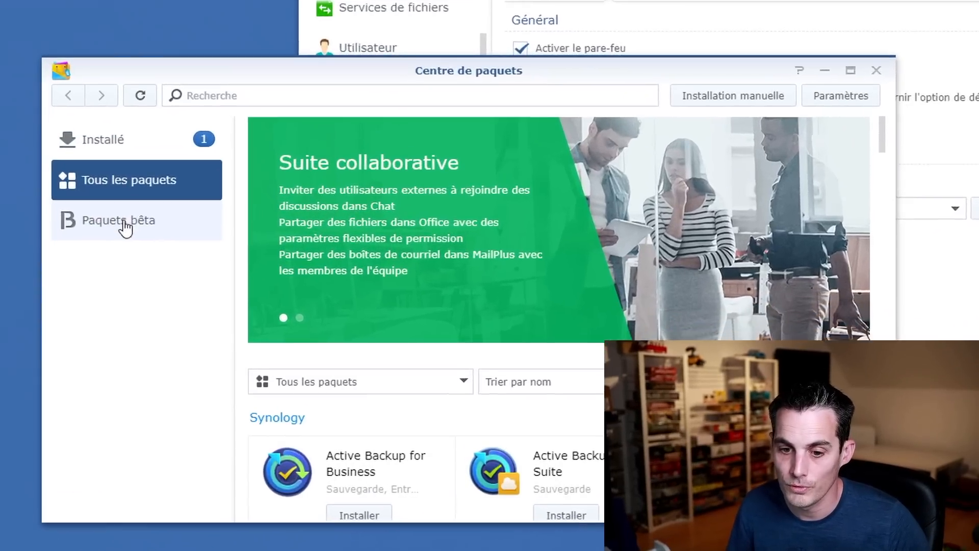
left_click(123, 222)
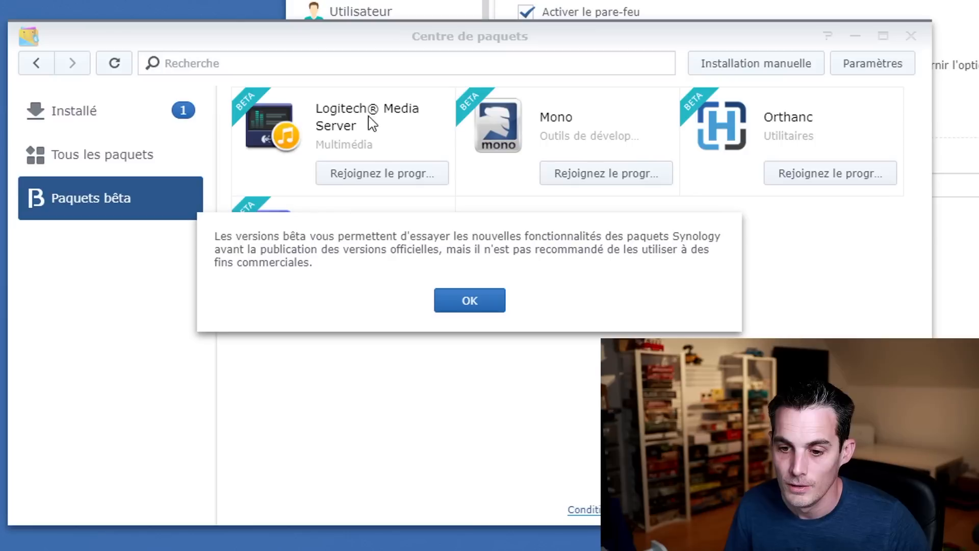
left_click(469, 300)
left_click(192, 157)
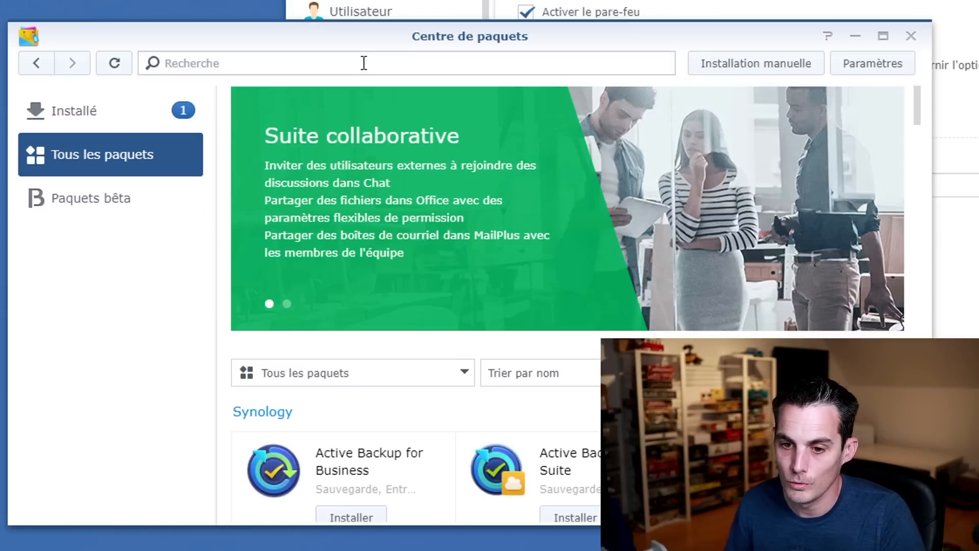
Search packages for 'antivirus' and view the Antivirus Essential package details.
left_click(363, 63)
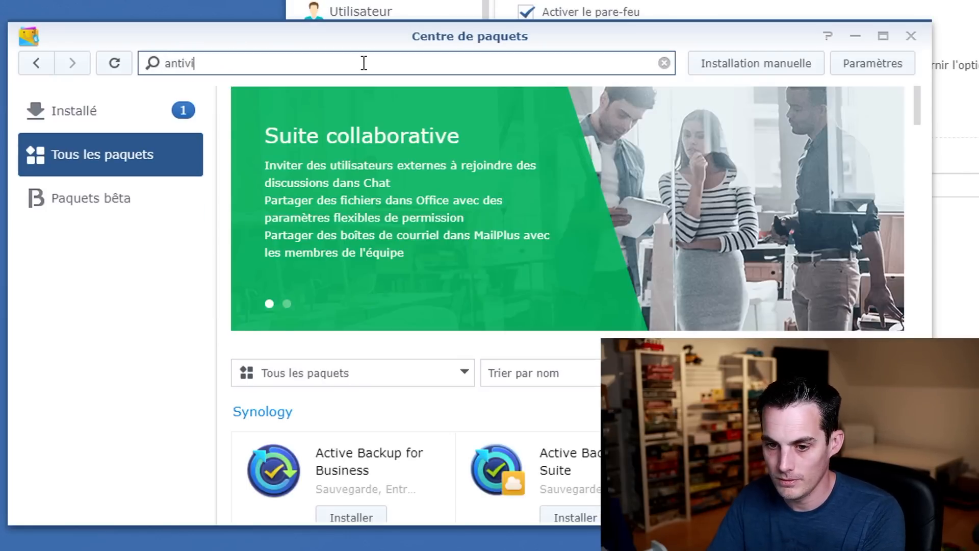
type("antivirus")
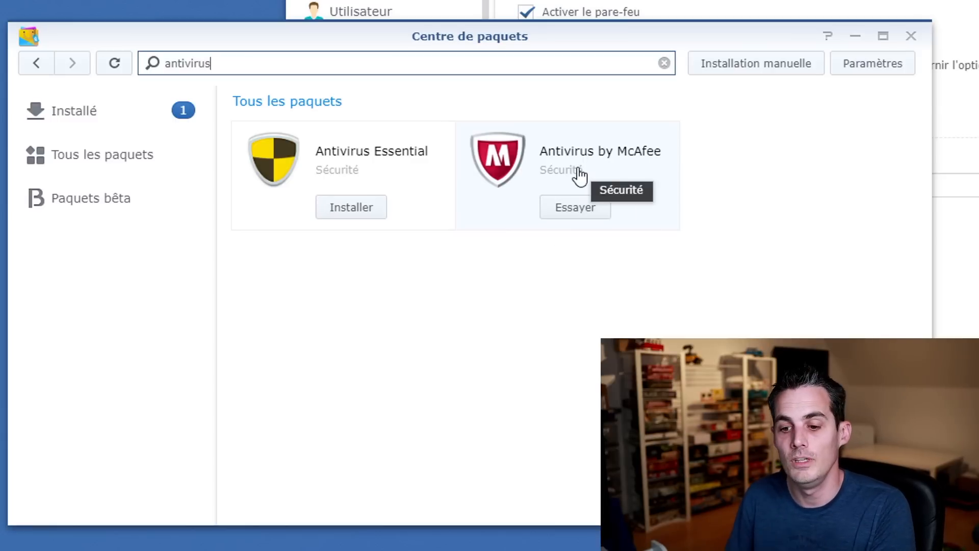
left_click(394, 162)
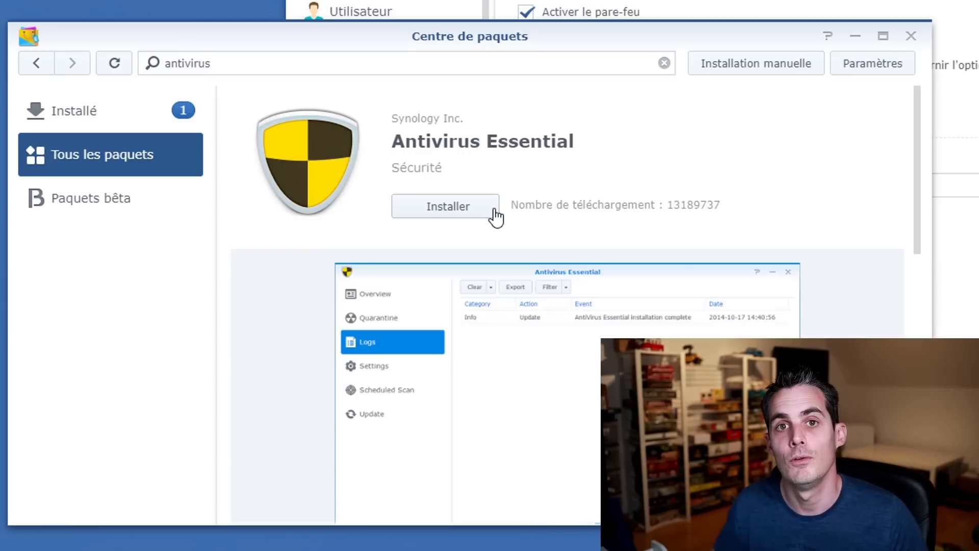
scroll(535, 208, "down", 3)
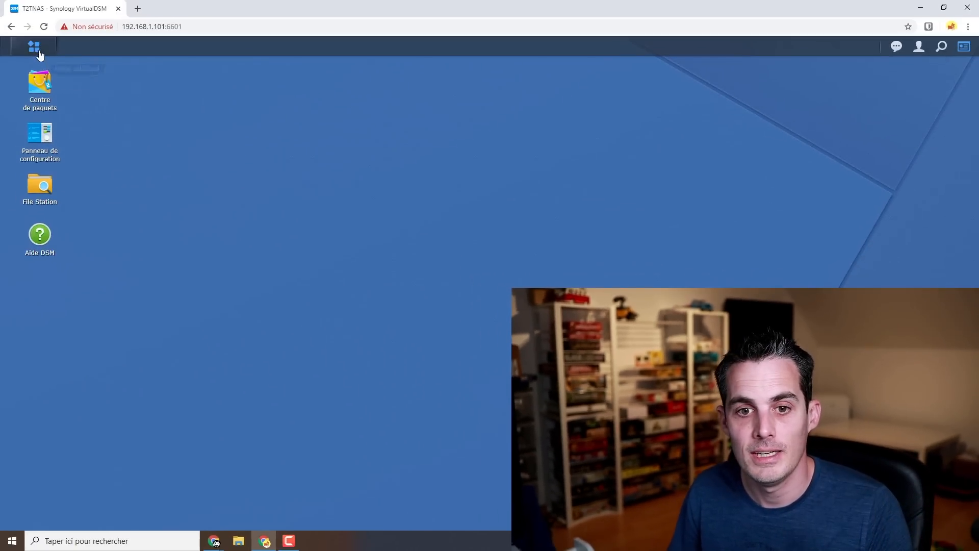
Launch Conseiller de sécurité and scan with the 'Pour le travail et l'entreprise' baseline.
left_click(34, 49)
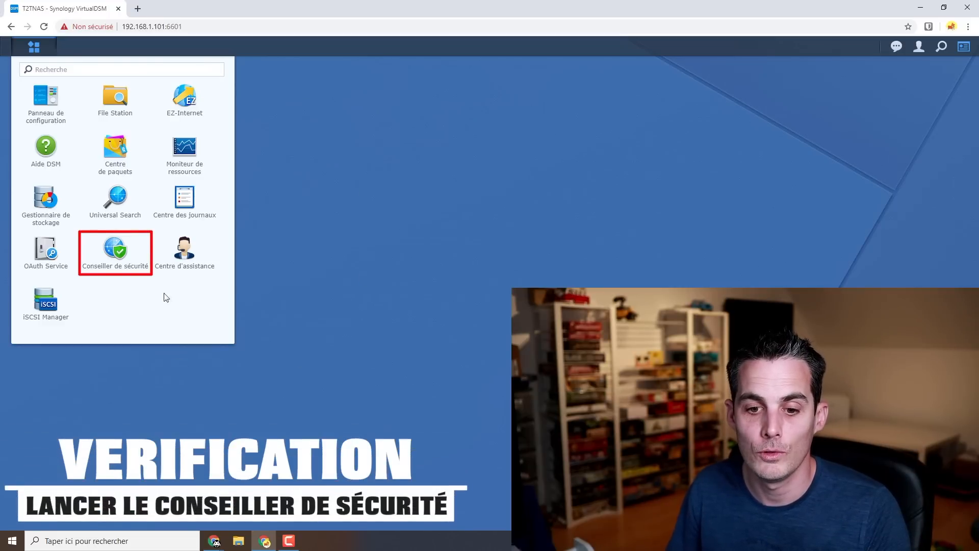
left_click(114, 255)
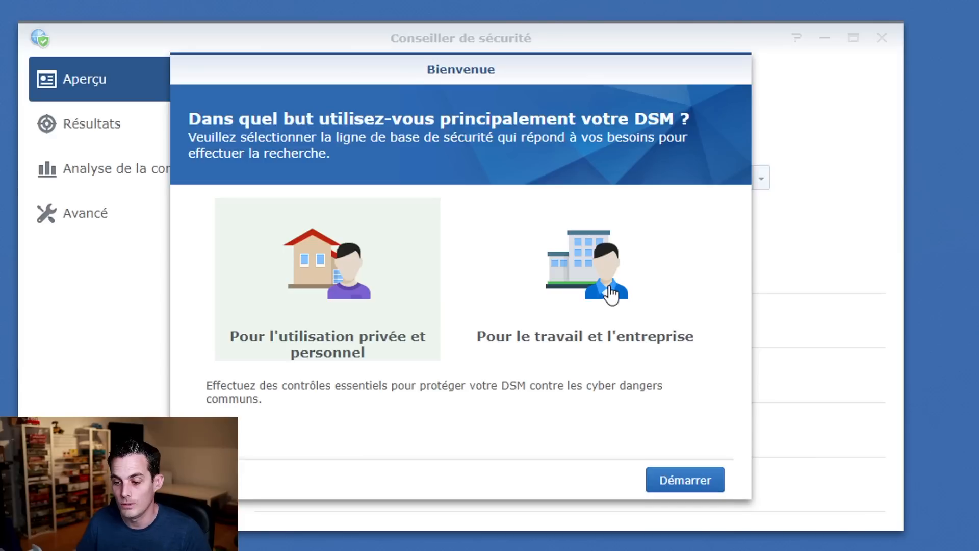
left_click(694, 229)
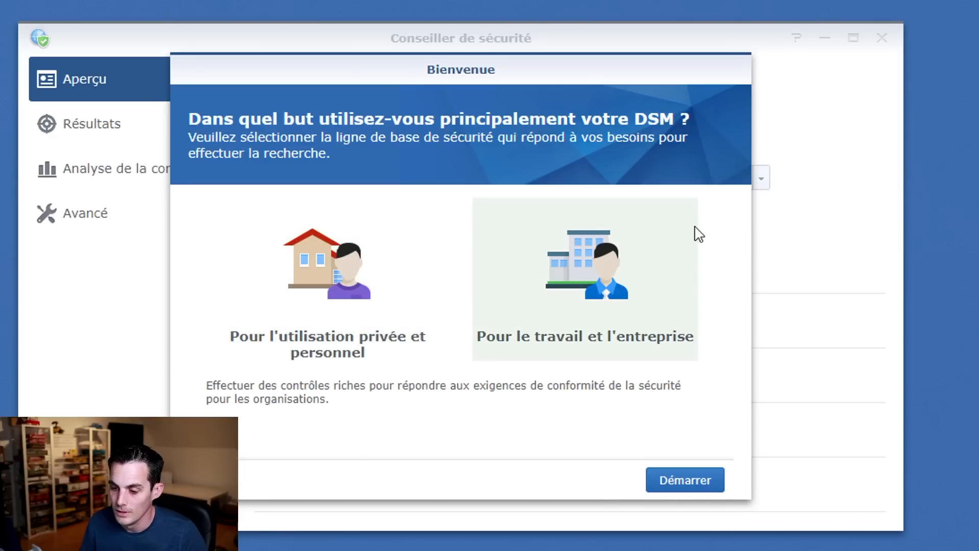
left_click(677, 485)
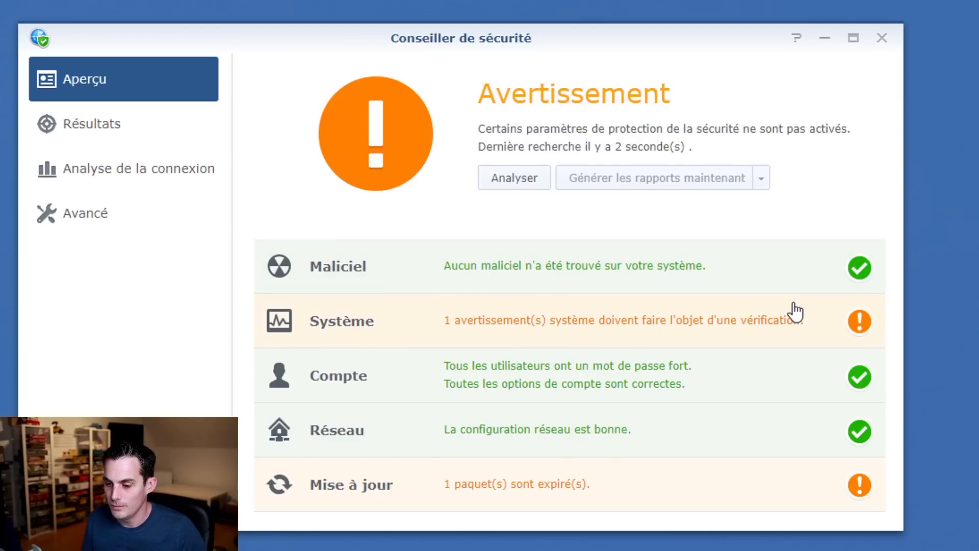
From the System results, open the iFrame embedding warning and follow its Control Panel link.
left_click(651, 338)
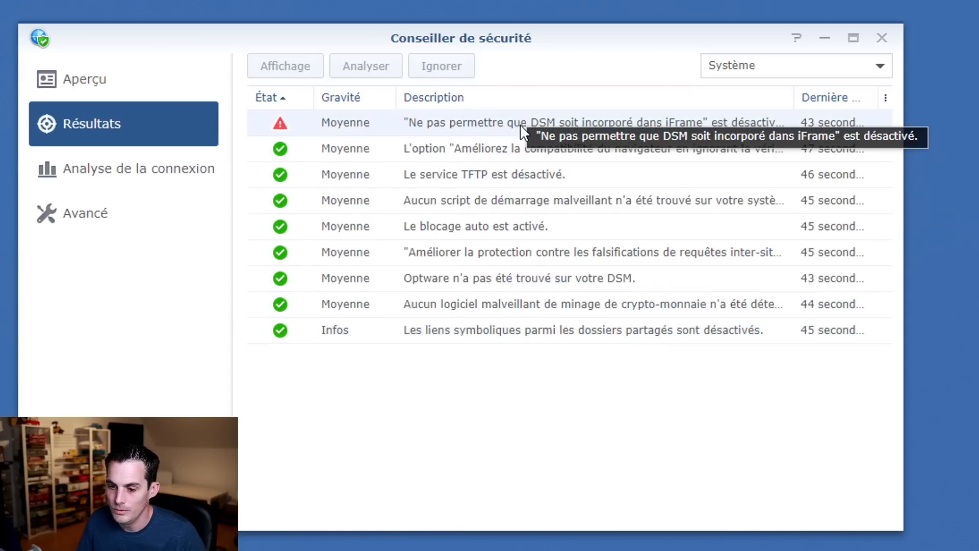
left_click(503, 129)
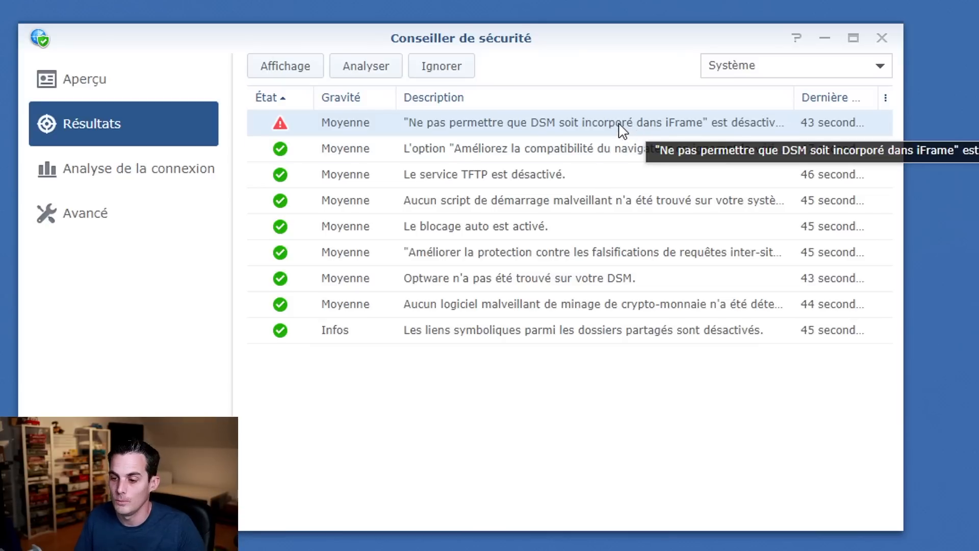
double_click(621, 129)
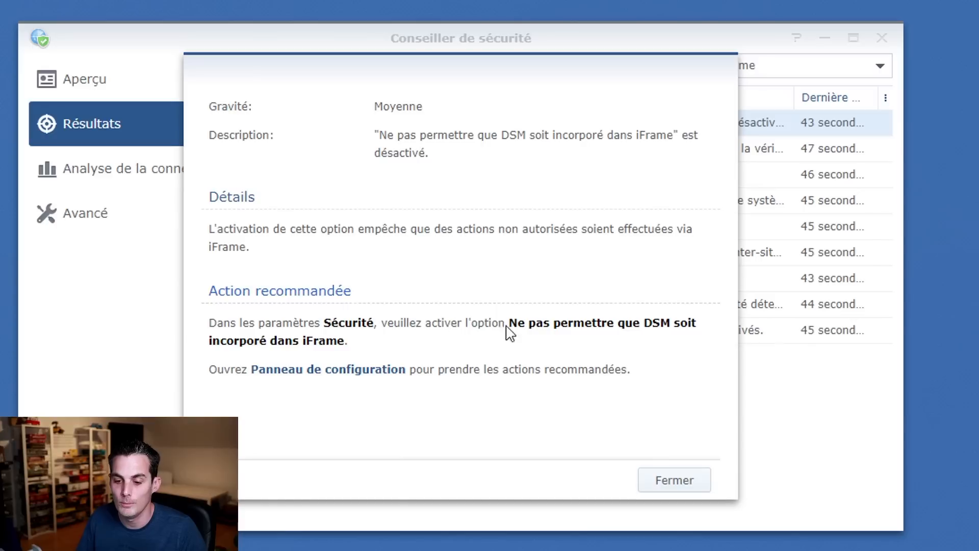
left_click(310, 370)
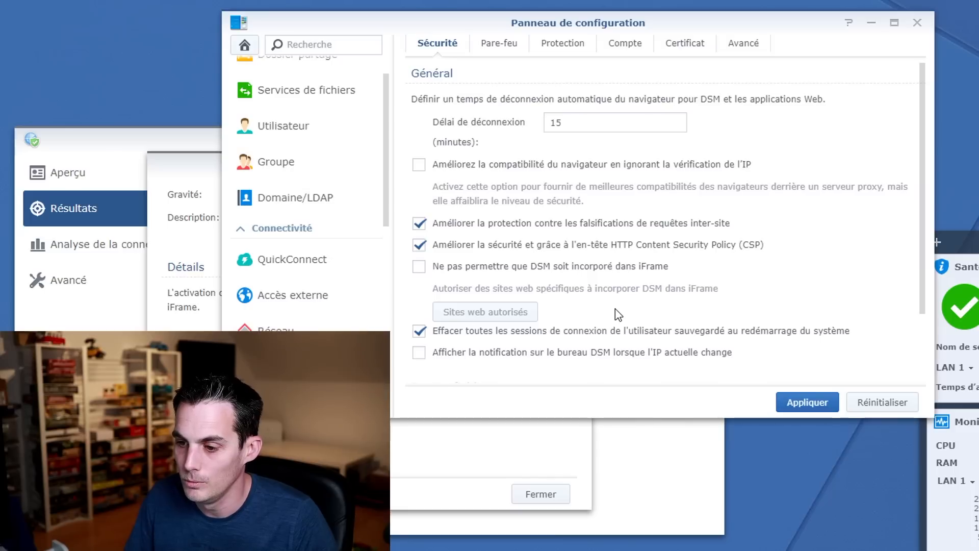
Block iFrame embedding of DSM, leaving only find.synology.com/ and gofile.me/ allowed, and apply.
left_click(415, 270)
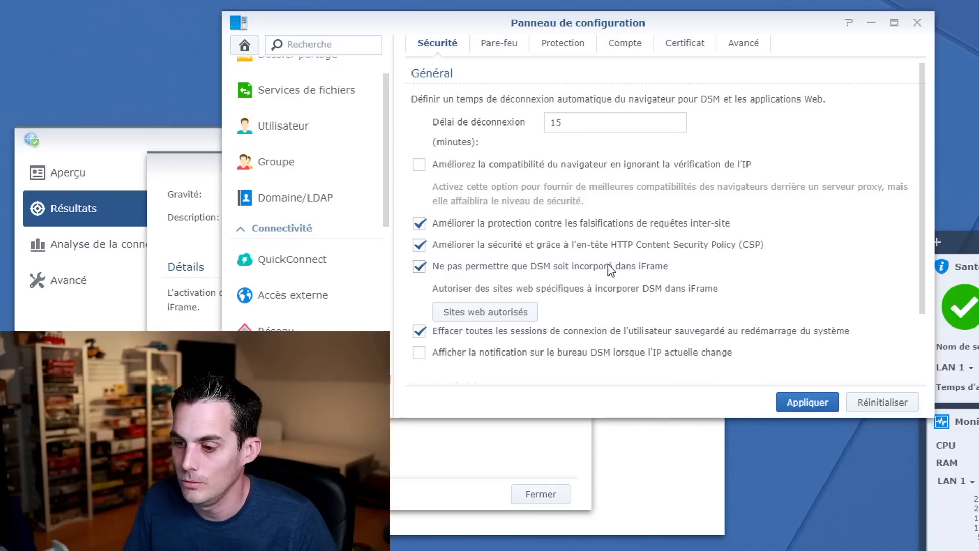
left_click(512, 313)
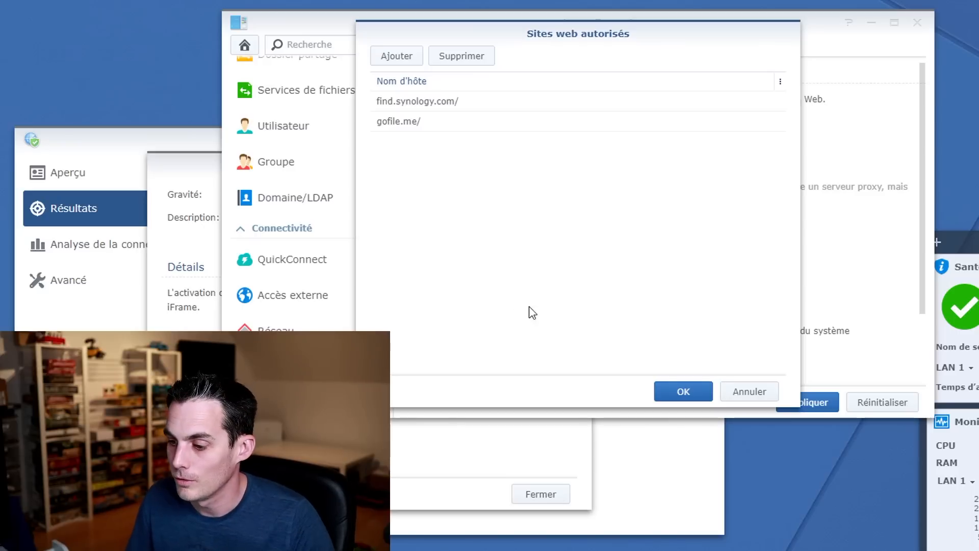
left_click(745, 391)
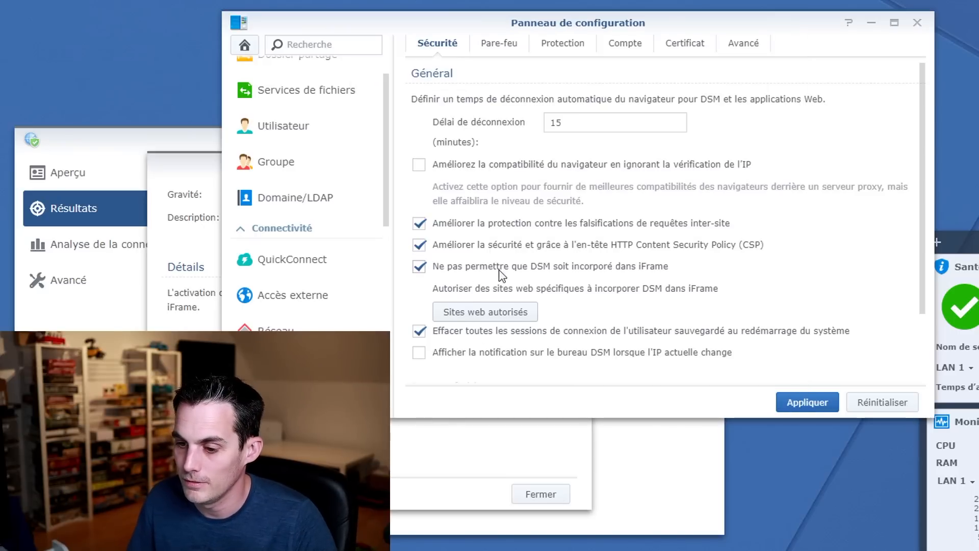
left_click(815, 406)
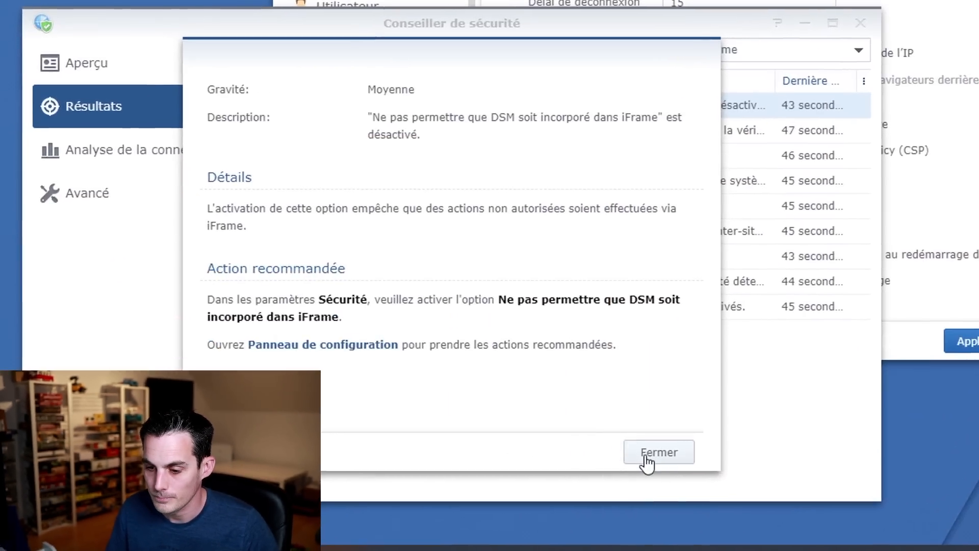
Open the outdated packages warning under the Mise à jour scan results.
left_click(646, 461)
left_click(105, 189)
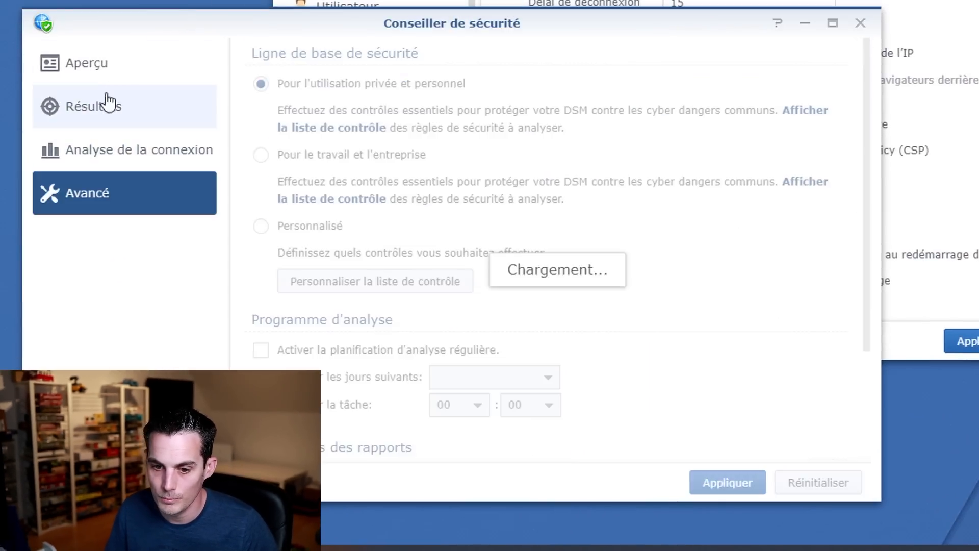
left_click(92, 63)
left_click(439, 464)
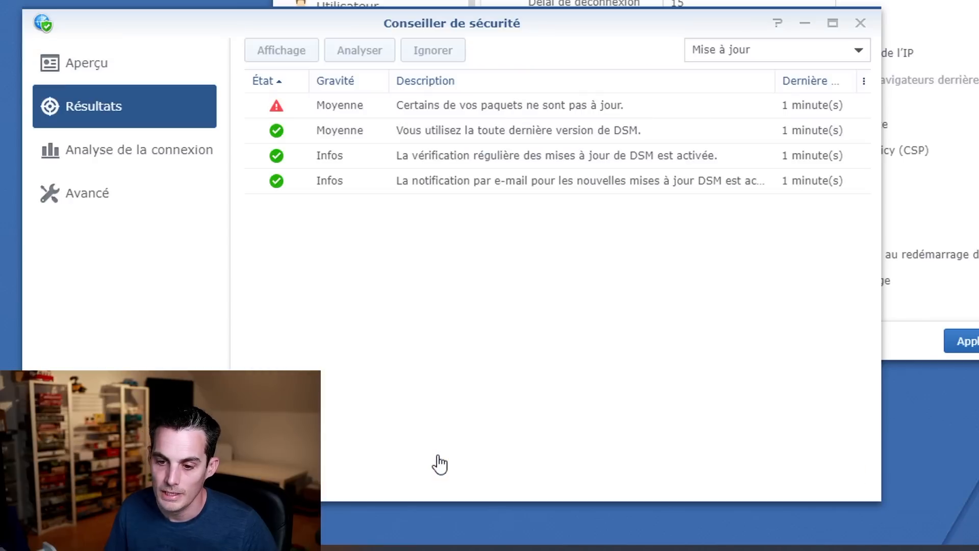
left_click(482, 110)
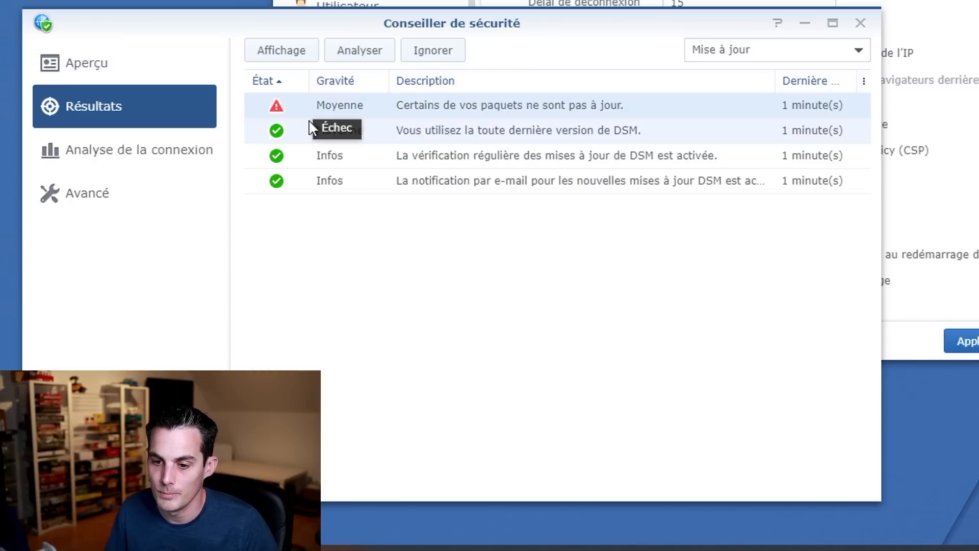
double_click(331, 108)
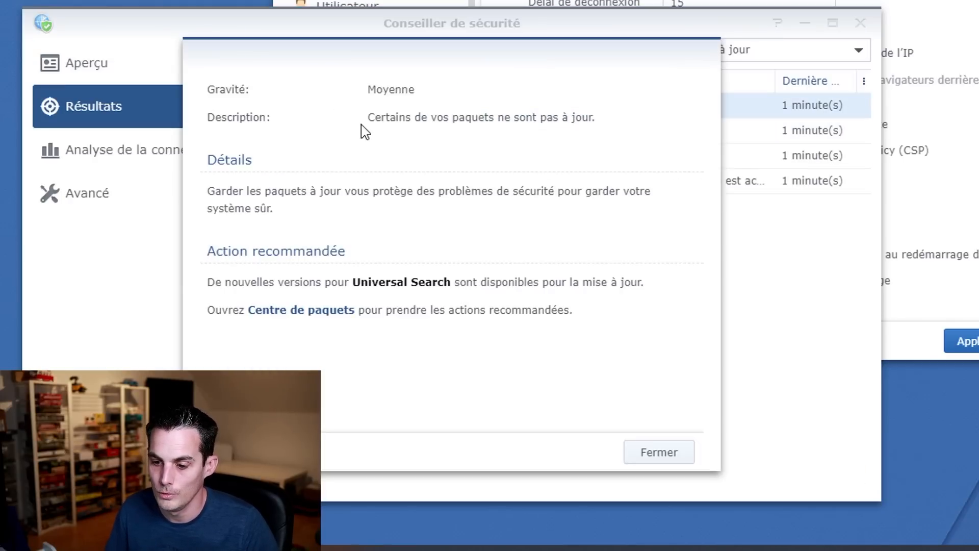
Update the Universal Search package in Centre de paquets.
left_click(312, 311)
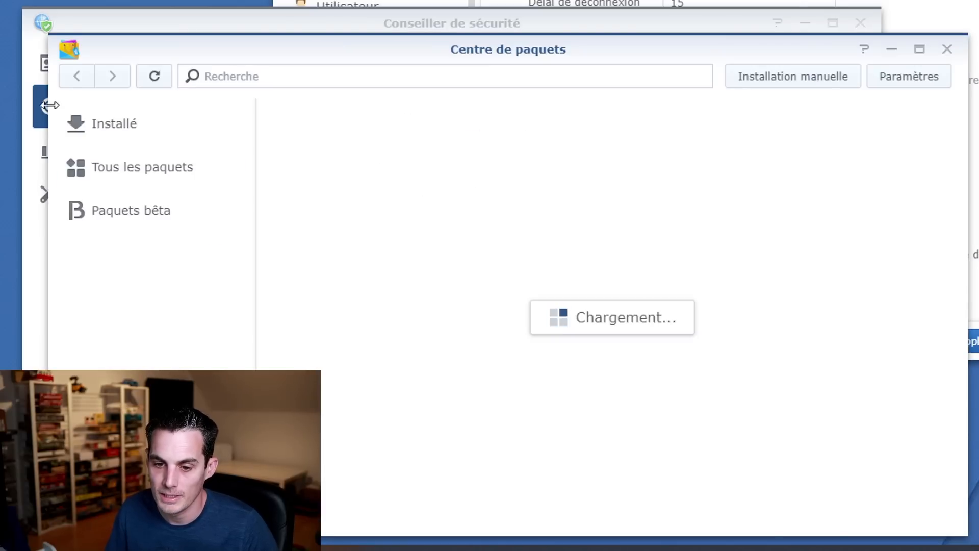
left_click(125, 127)
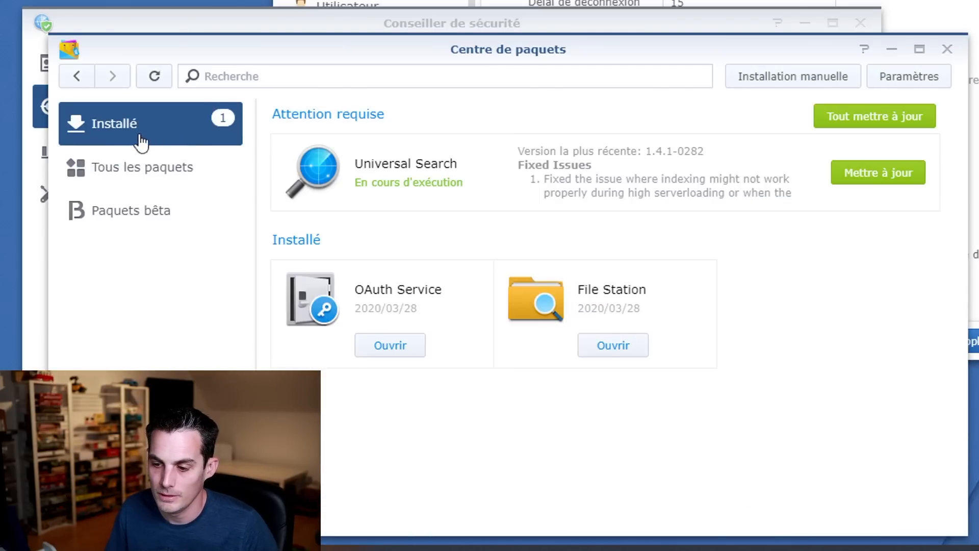
left_click(896, 177)
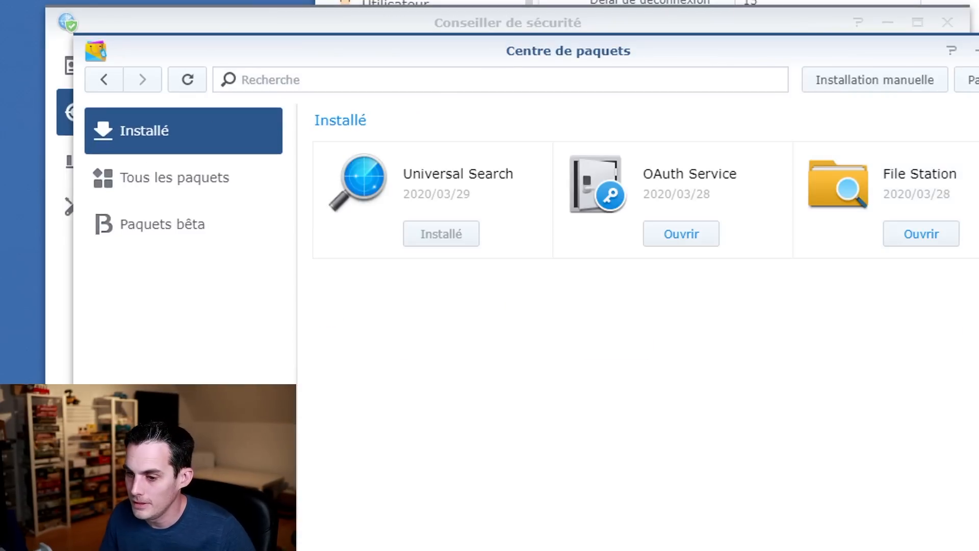
left_click(976, 51)
Start a new Security Advisor scan from Aperçu with Analyser.
left_click(719, 487)
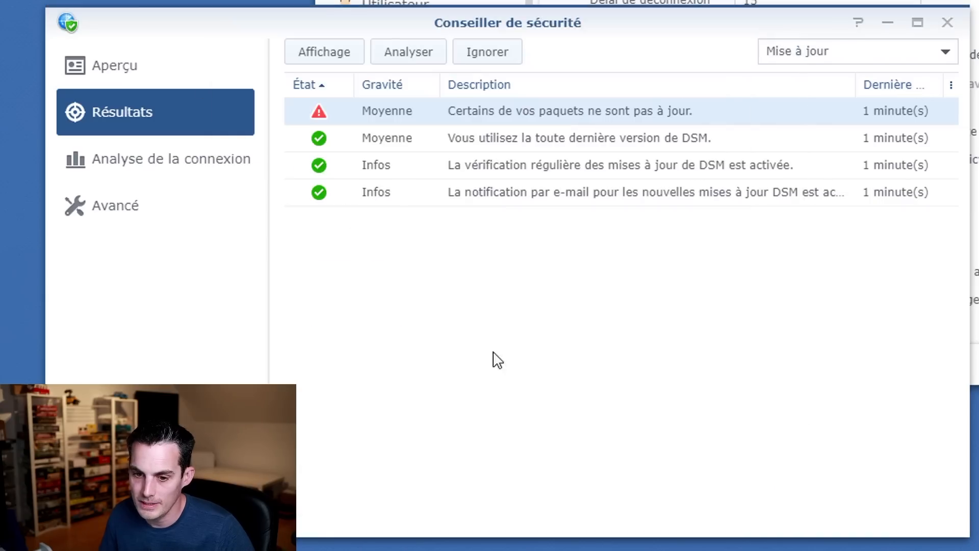
left_click(118, 70)
left_click(564, 169)
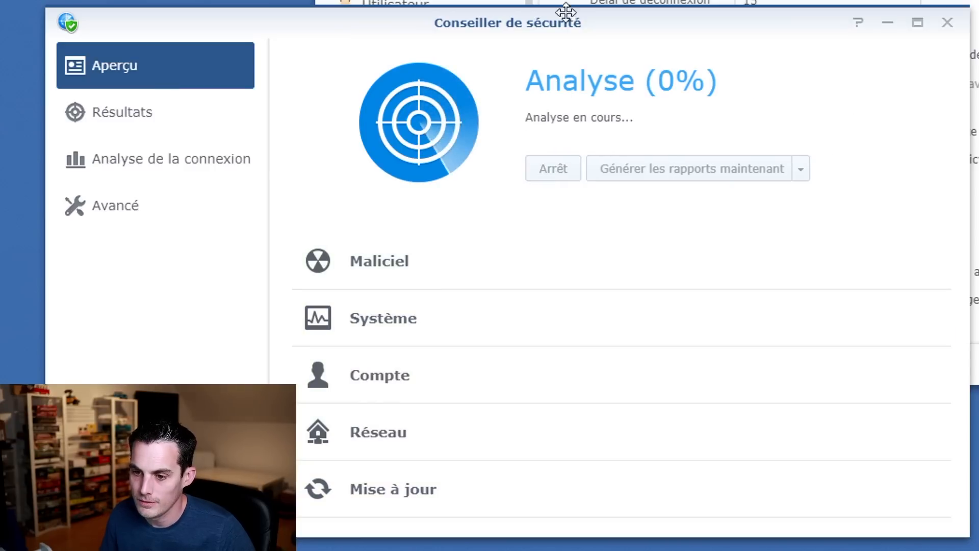